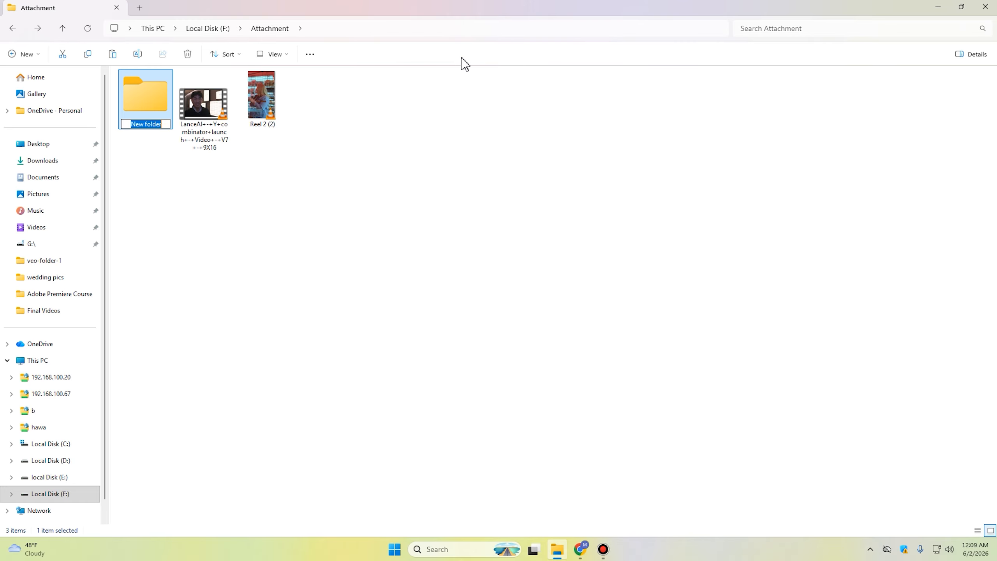
Name the new folder in F:\Attachment "Sequemce" and open it
{"action": "type", "text": "Sequemce"}
{"action": "key", "text": "Return"}
{"action": "double_click", "coordinate": [159, 115]}
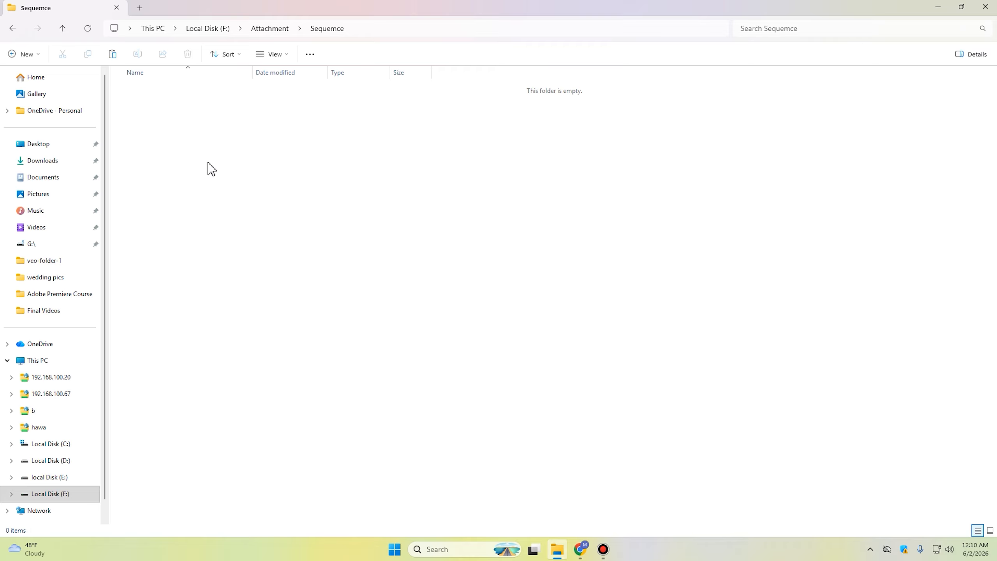
Search the computer for Adobe Premiere Pro 2026 and launch it
{"action": "left_click", "coordinate": [442, 546]}
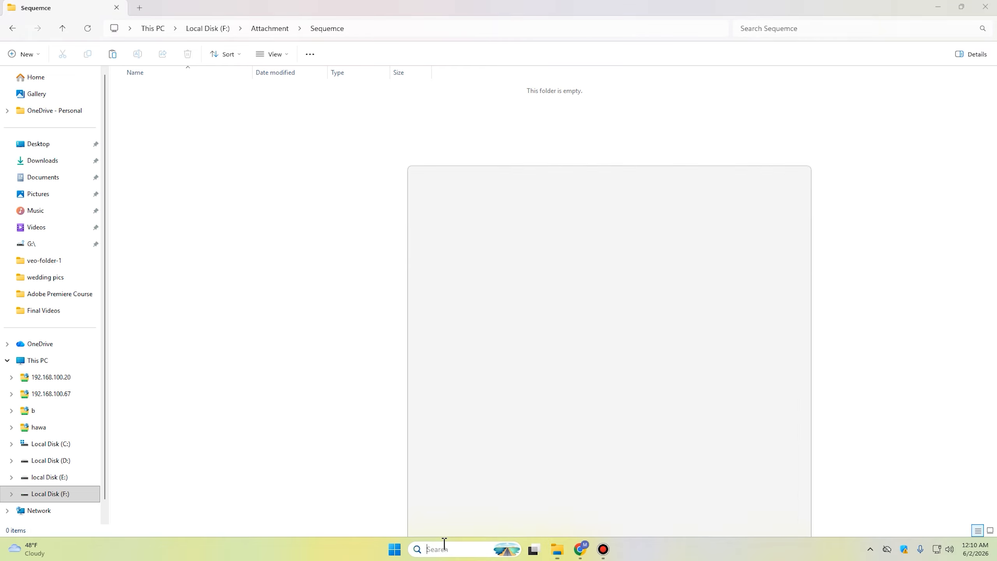
{"action": "type", "text": "ado"}
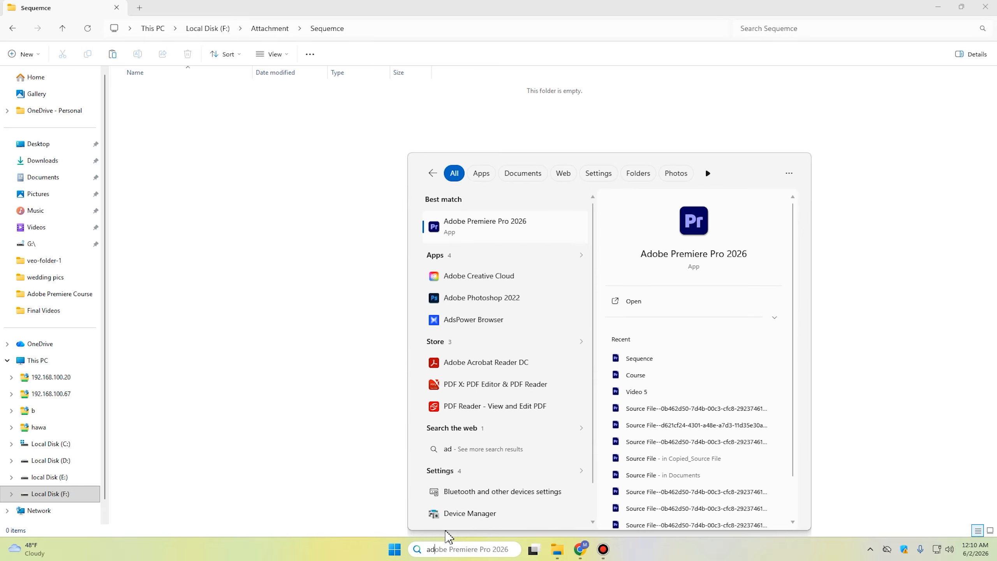
{"action": "left_click", "coordinate": [492, 235]}
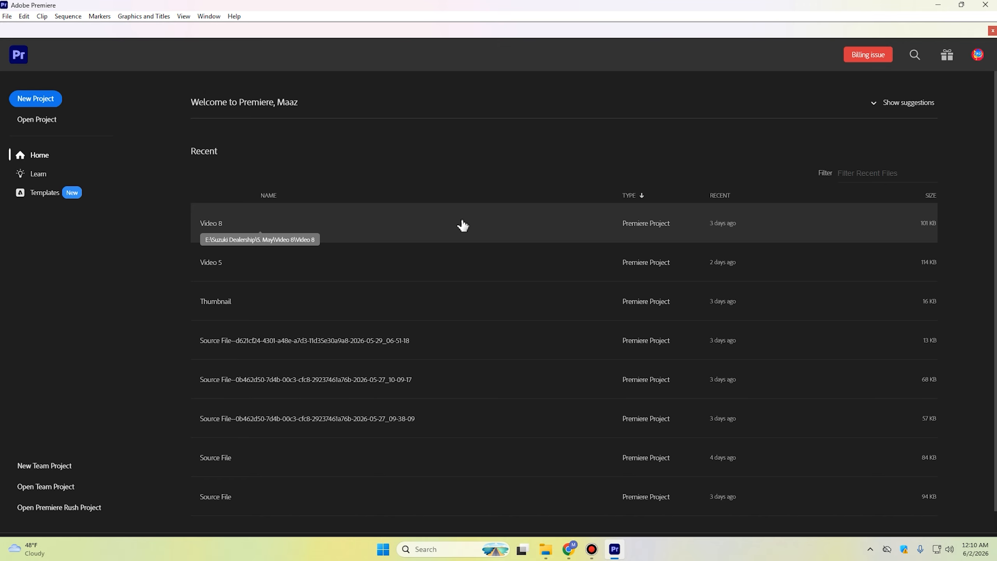
Create a new project named "Sequence" stored in F:\Attachment\Sequemce, with no template
{"action": "left_click", "coordinate": [37, 100]}
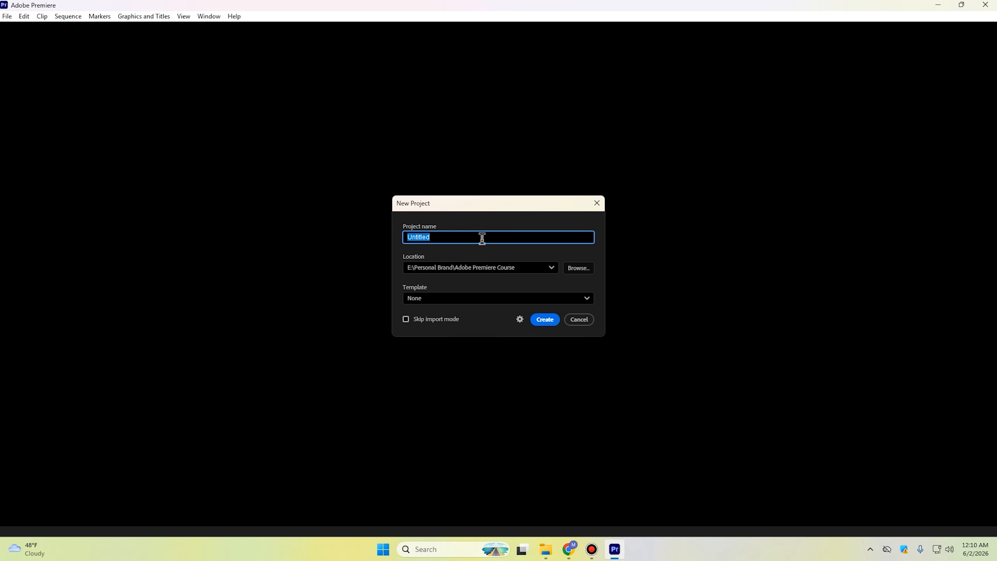
{"action": "type", "text": "Sequence"}
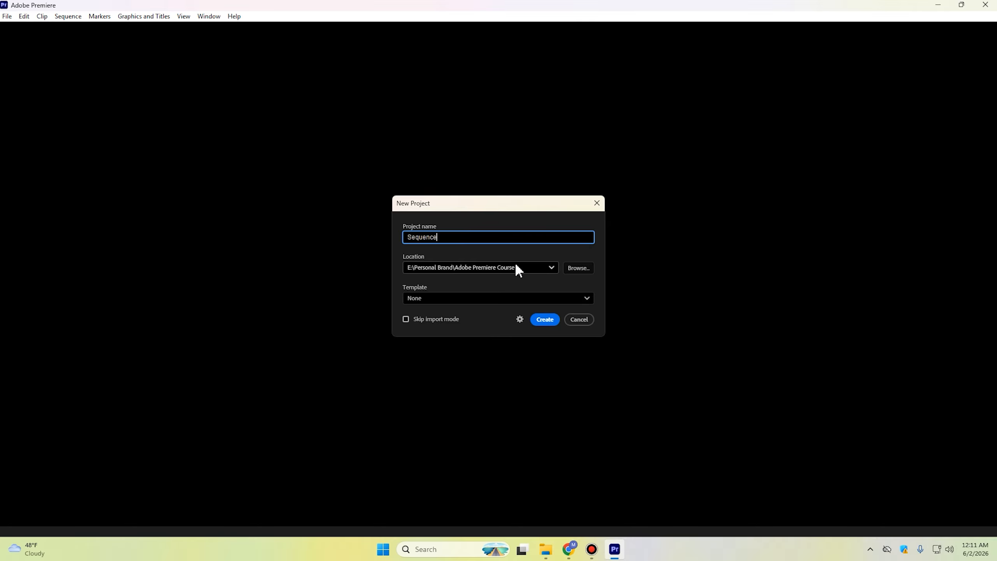
{"action": "left_click", "coordinate": [577, 271]}
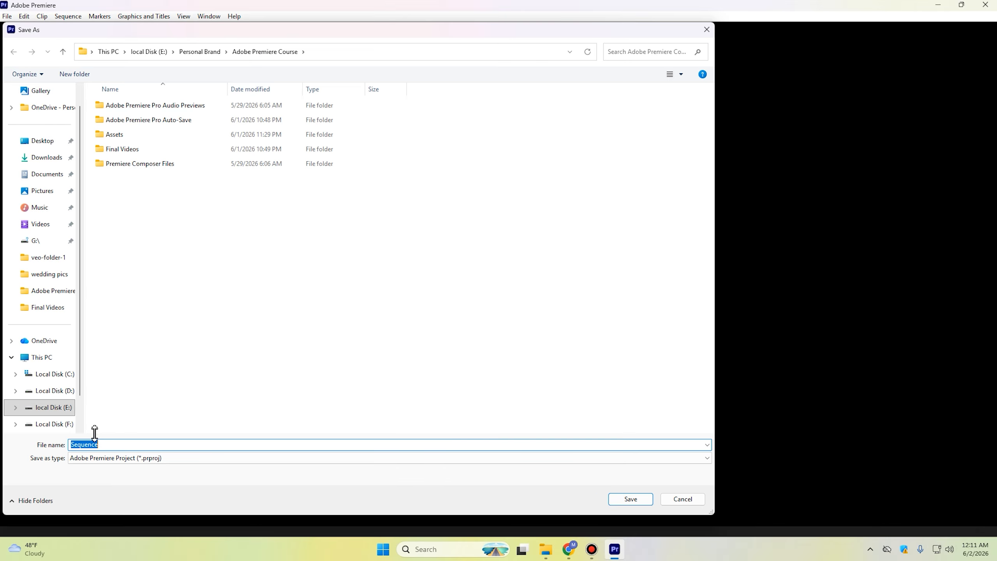
{"action": "left_click", "coordinate": [51, 424]}
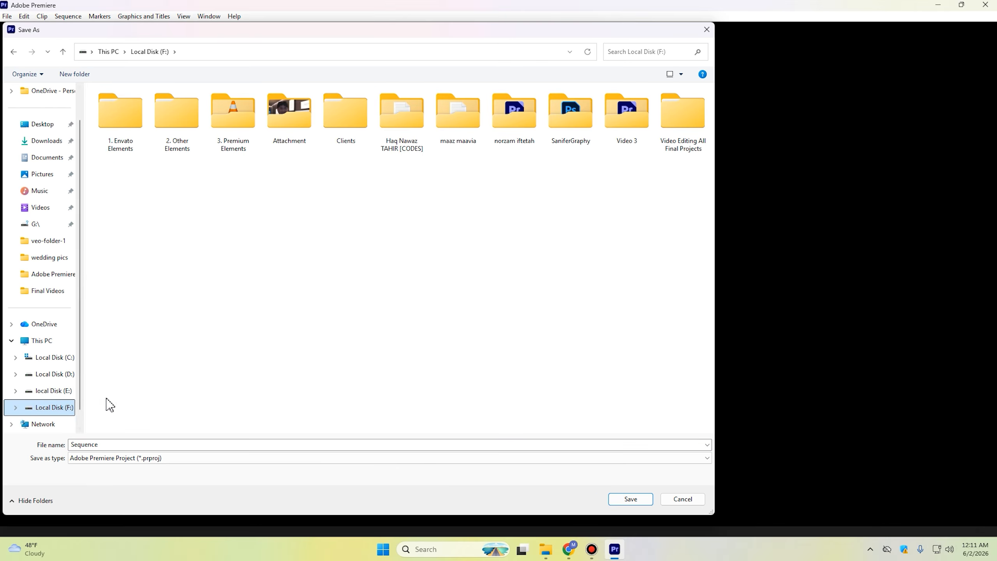
{"action": "double_click", "coordinate": [295, 148]}
{"action": "left_click", "coordinate": [136, 132]}
{"action": "double_click", "coordinate": [136, 132]}
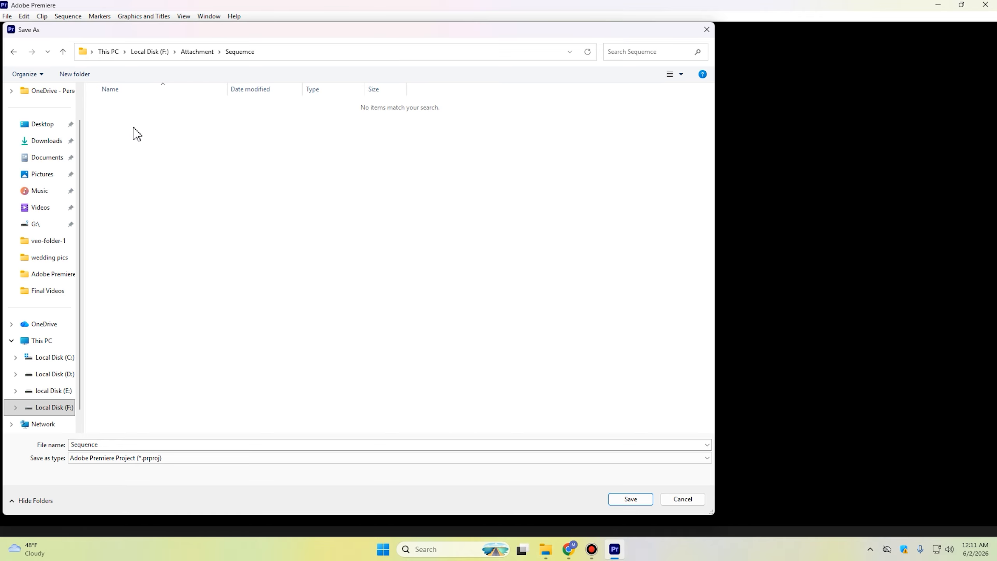
{"action": "left_click", "coordinate": [631, 500]}
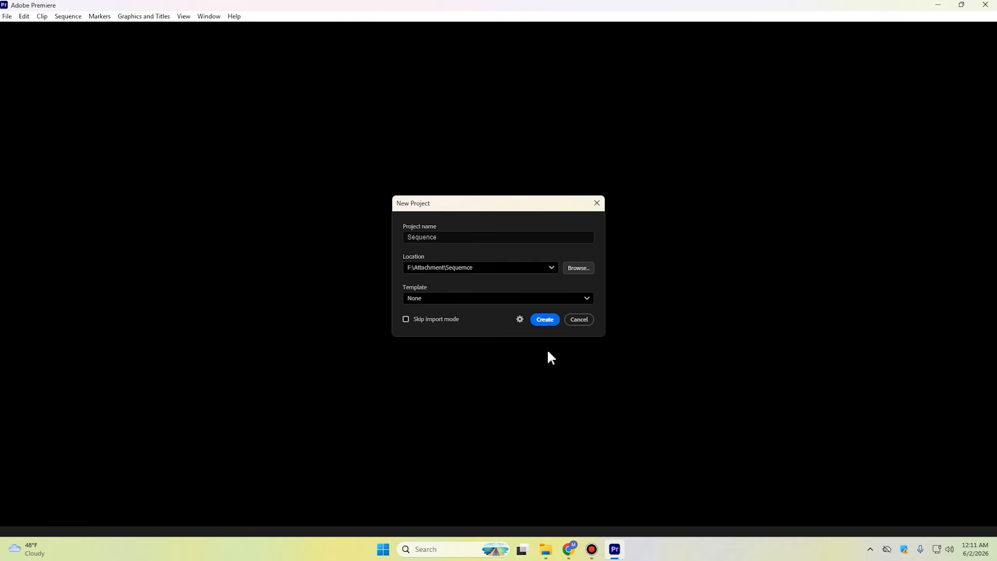
{"action": "left_click", "coordinate": [544, 320]}
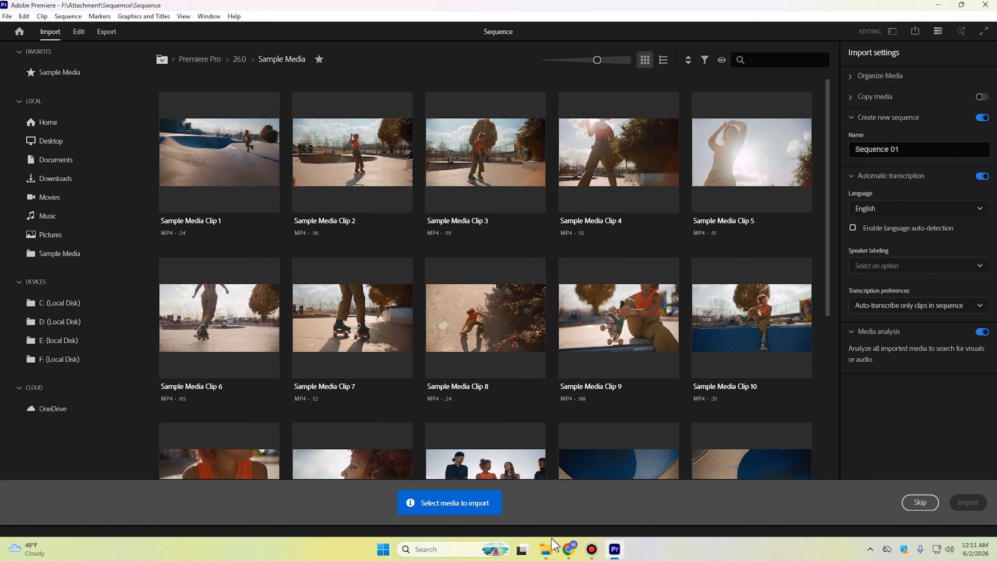
Switch to File Explorer and inspect the saved project file inside the Sequemce folder, using large thumbnails
{"action": "left_click", "coordinate": [546, 549]}
{"action": "left_click", "coordinate": [990, 530]}
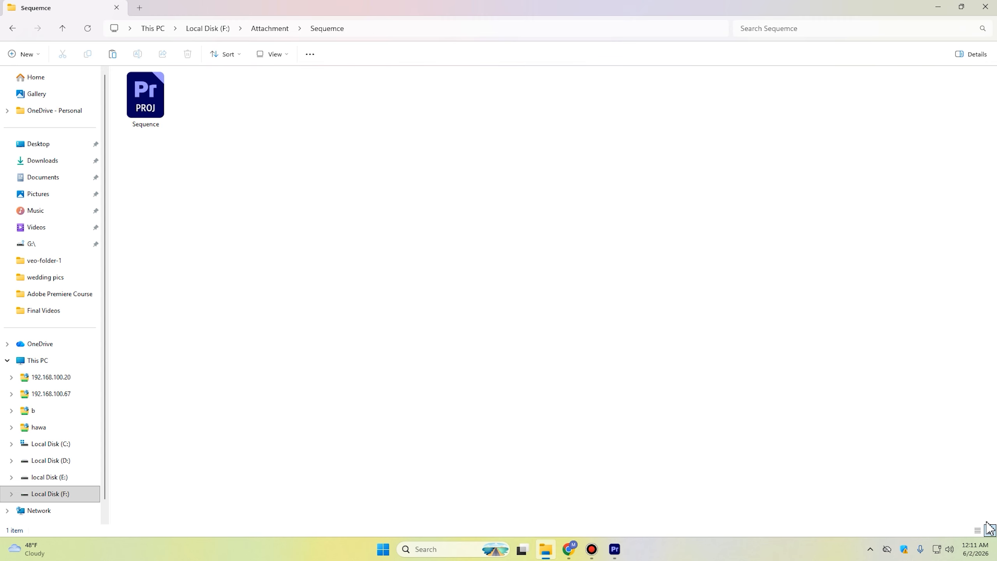
{"action": "left_click", "coordinate": [269, 35]}
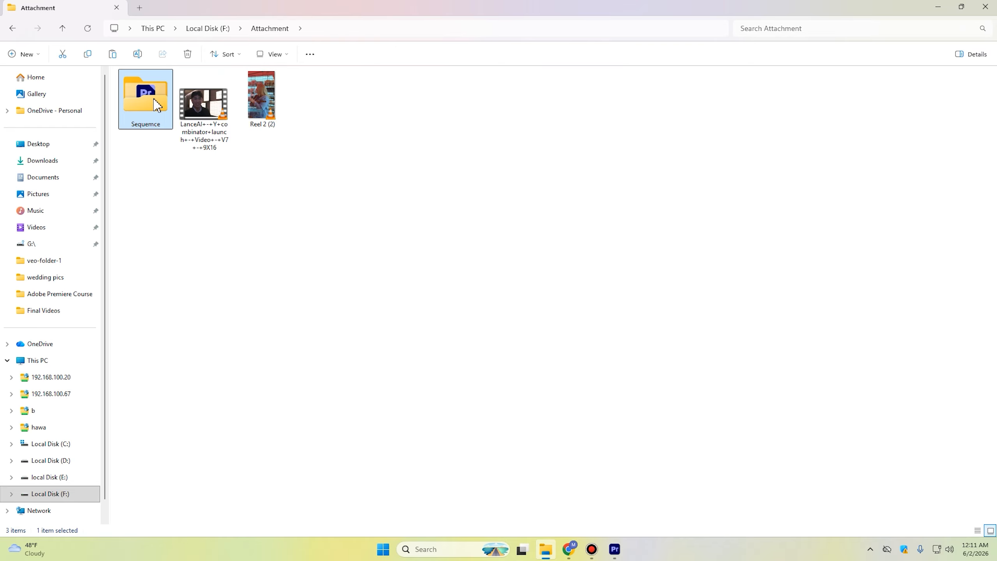
{"action": "double_click", "coordinate": [157, 105]}
{"action": "left_click_drag", "start_coordinate": [168, 127], "coordinate": [144, 105]}
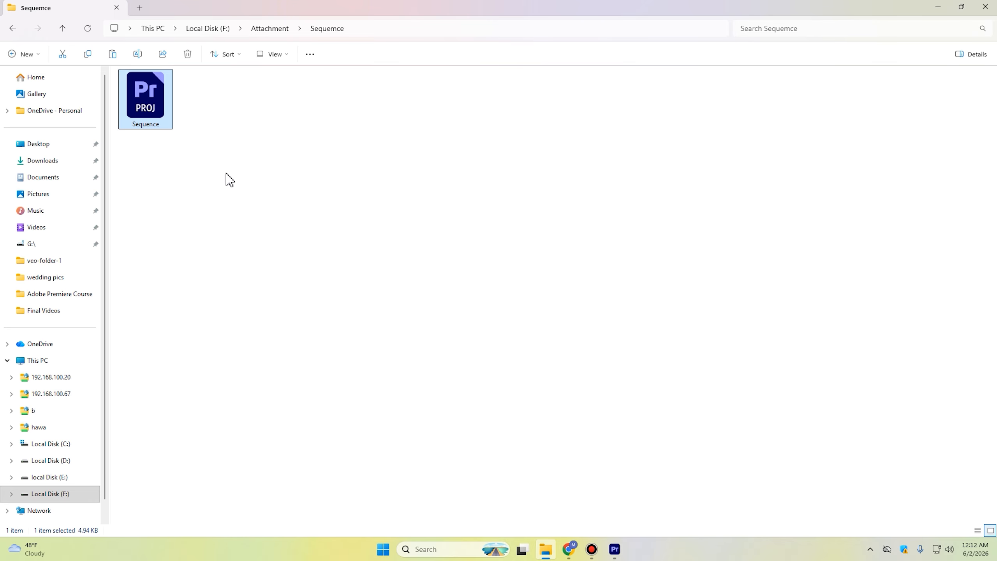
Return to Premiere Pro, switch from importing to the editing workspace and save the project
{"action": "left_click", "coordinate": [615, 549]}
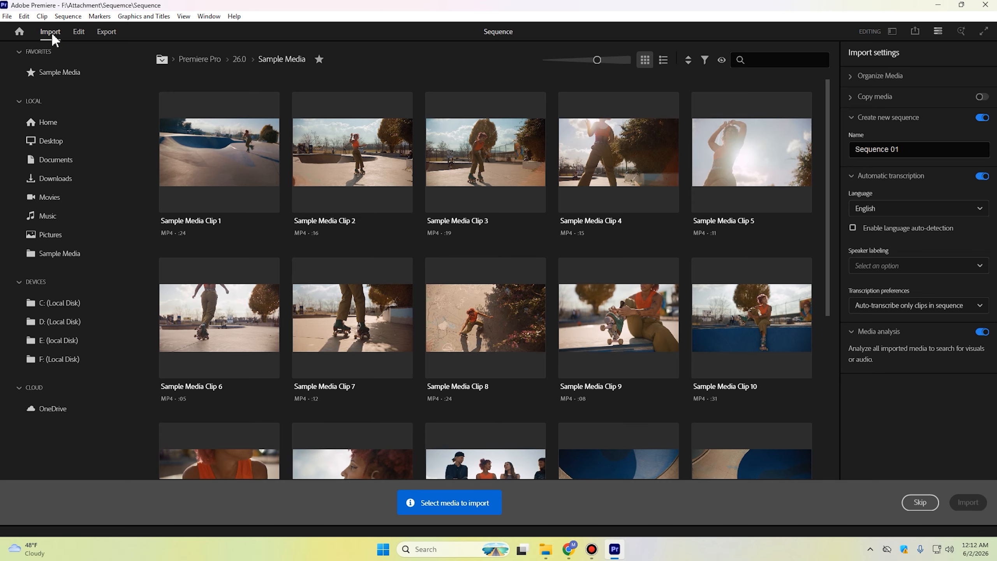
{"action": "left_click", "coordinate": [77, 33]}
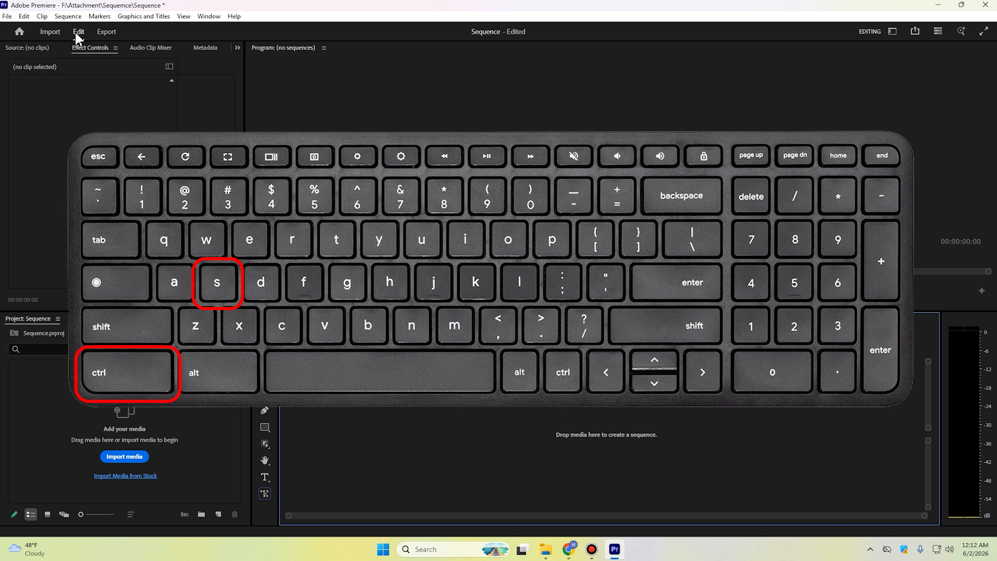
{"action": "key", "text": "ctrl+s"}
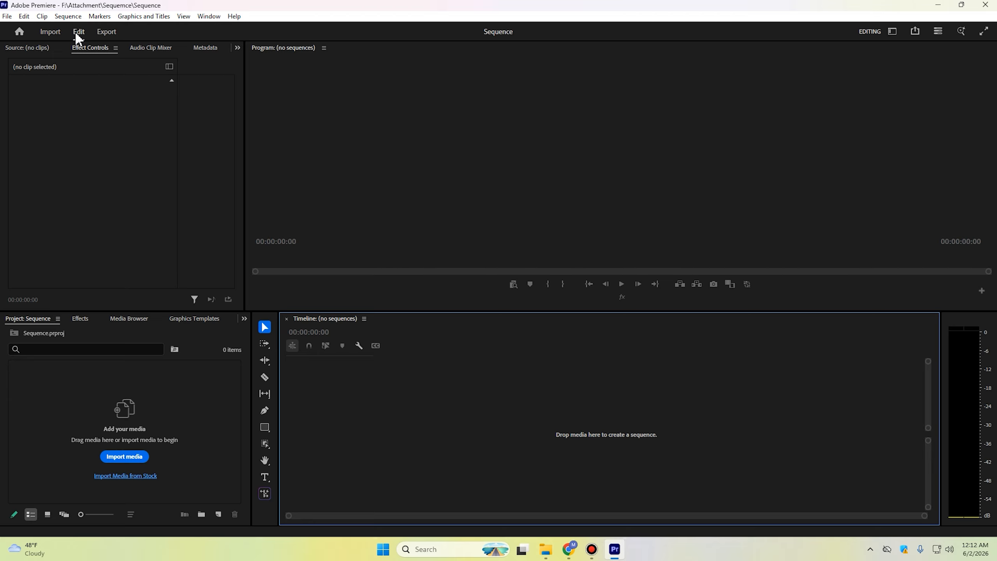
Set the Auto Save preference to save projects automatically every 1 minute and apply it
{"action": "left_click", "coordinate": [24, 16]}
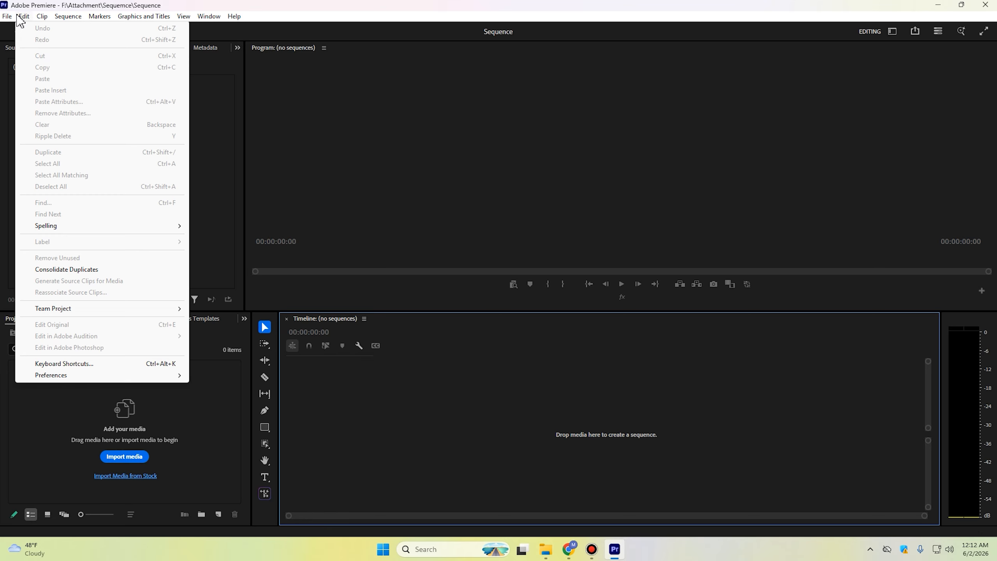
{"action": "mouse_move", "coordinate": [84, 375]}
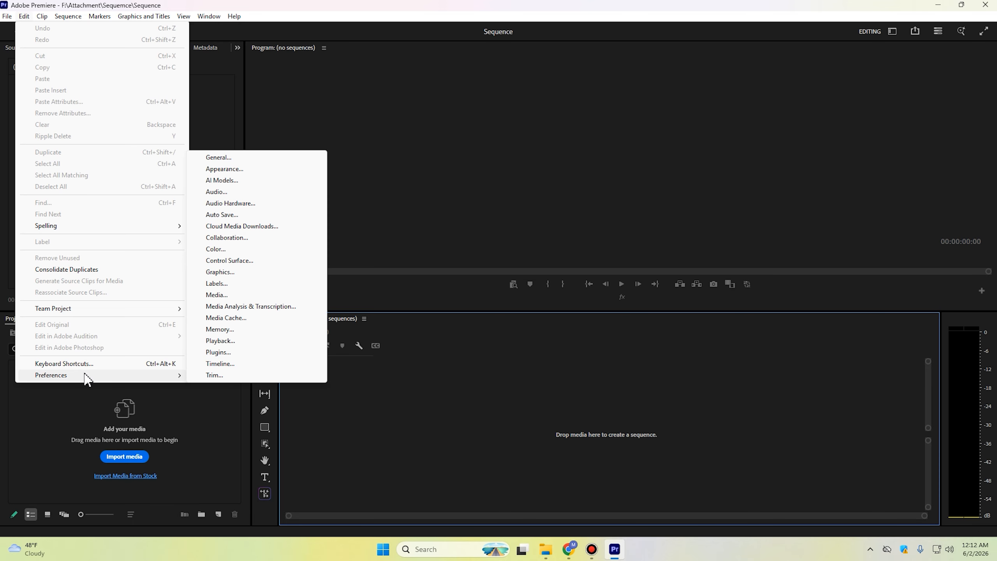
{"action": "left_click", "coordinate": [232, 215]}
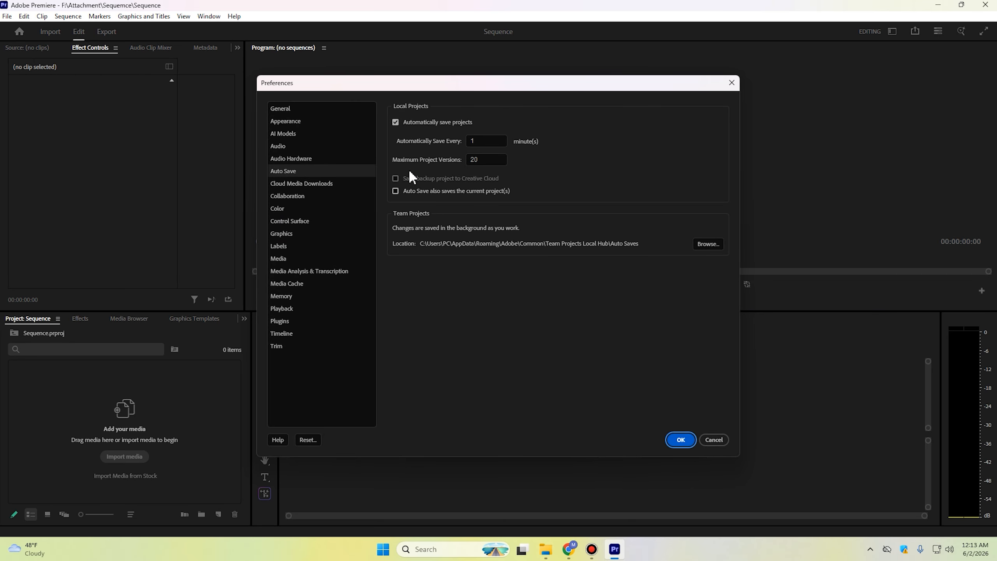
{"action": "left_click", "coordinate": [468, 141]}
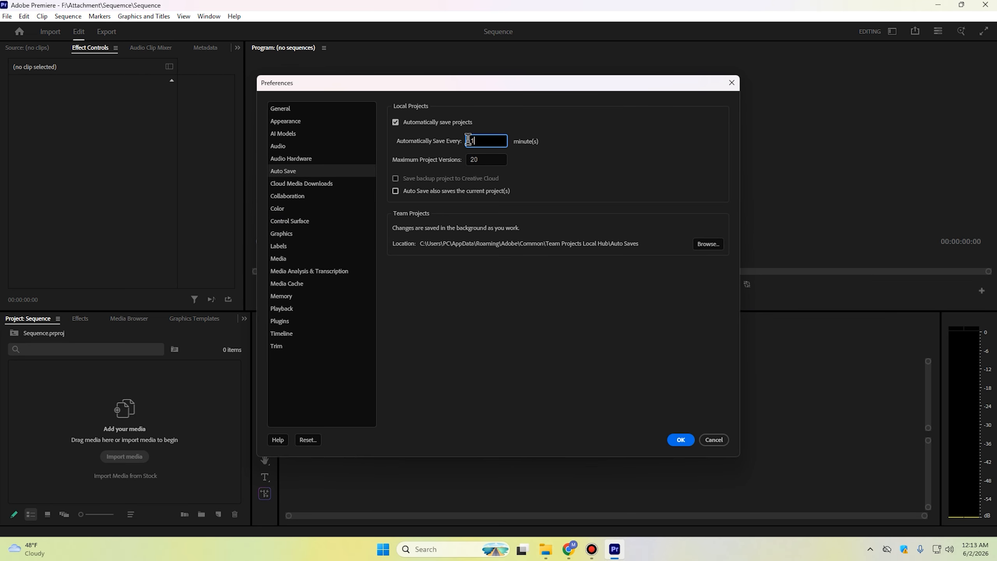
{"action": "double_click", "coordinate": [468, 141]}
{"action": "type", "text": "1"}
{"action": "key", "text": "Tab"}
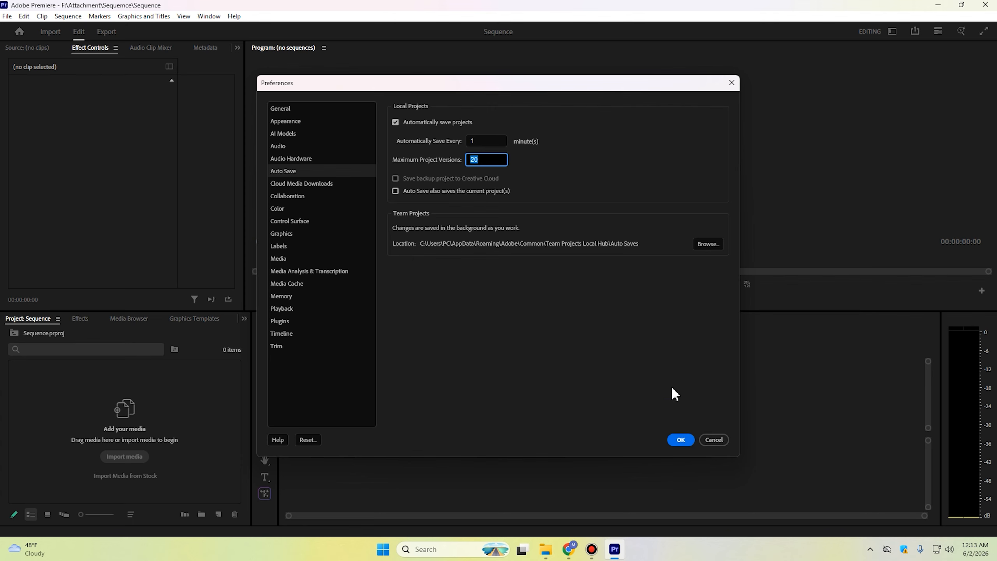
{"action": "left_click", "coordinate": [681, 438]}
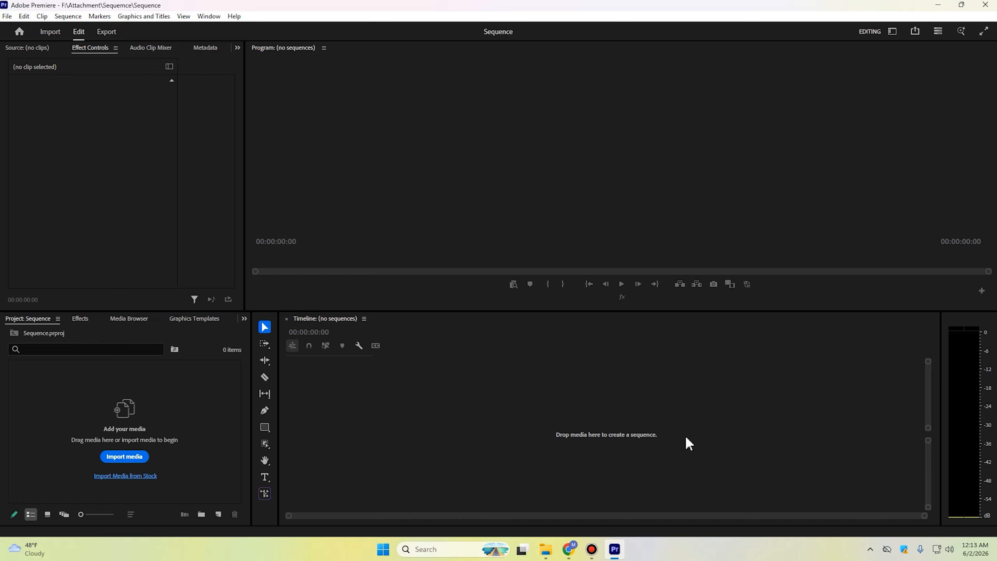
Import the LanceAI Y combinator launch video from F:\Attachment into the project through the import dialog
{"action": "left_click", "coordinate": [614, 394]}
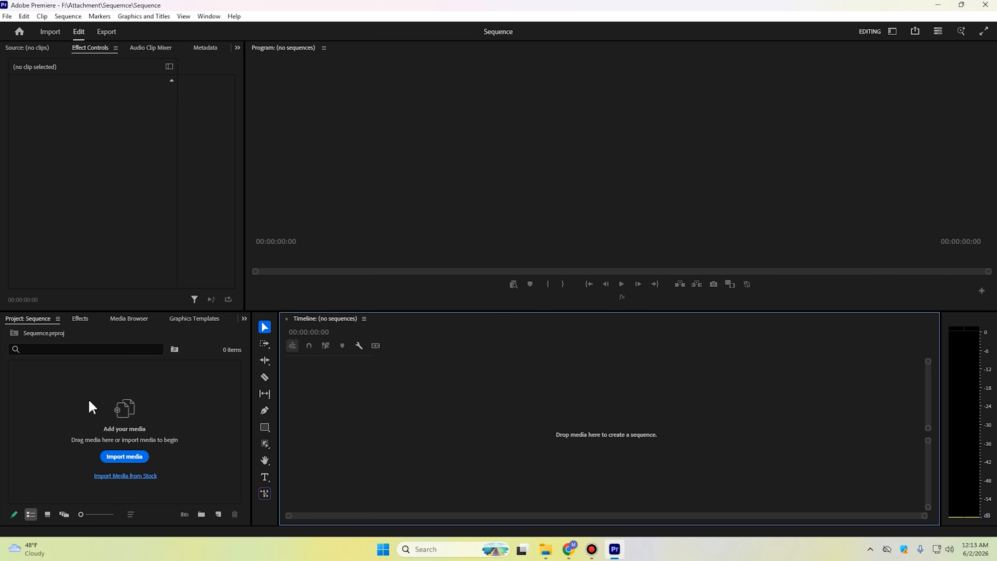
{"action": "left_click", "coordinate": [133, 459]}
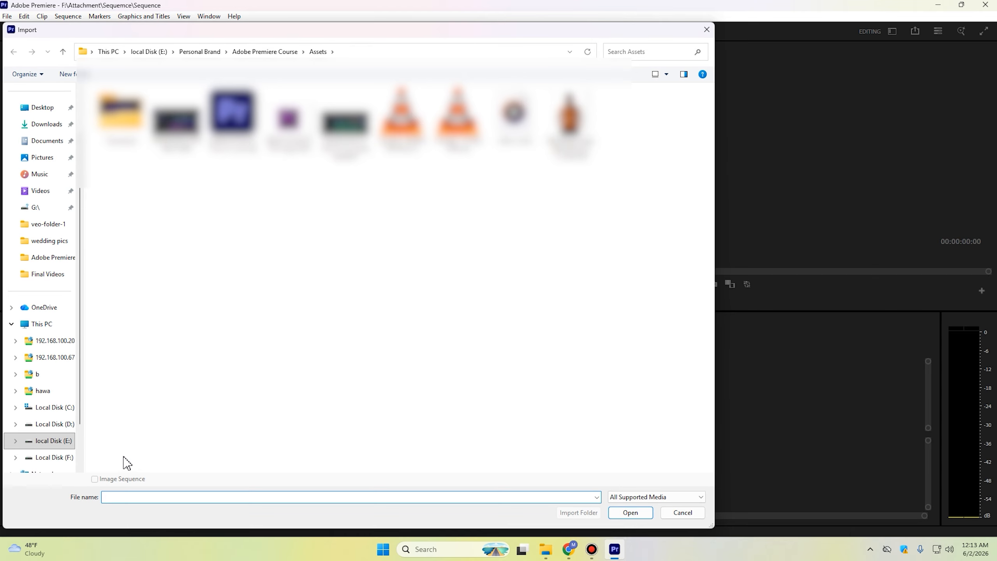
{"action": "left_click", "coordinate": [74, 458]}
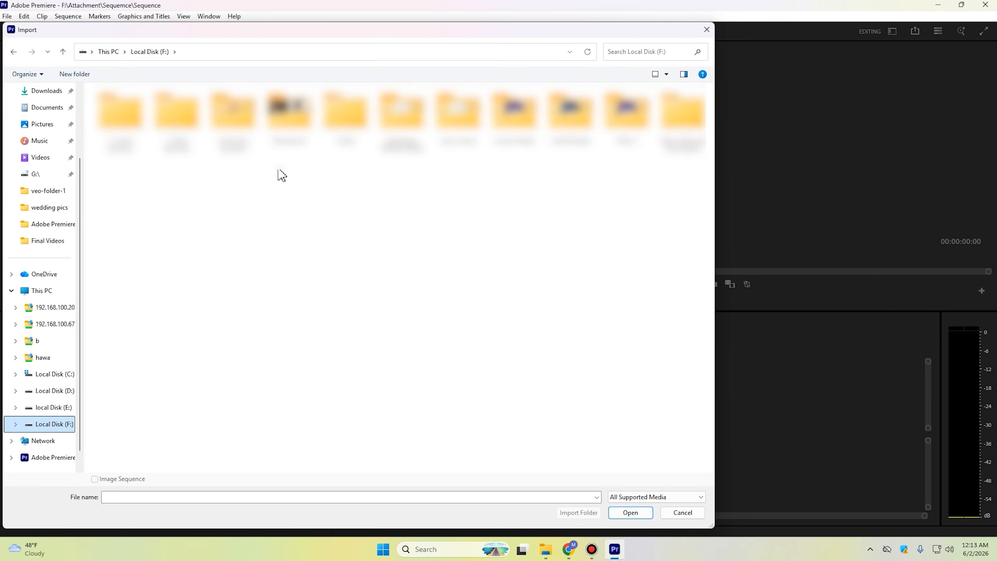
{"action": "double_click", "coordinate": [282, 135]}
{"action": "left_click", "coordinate": [181, 139]}
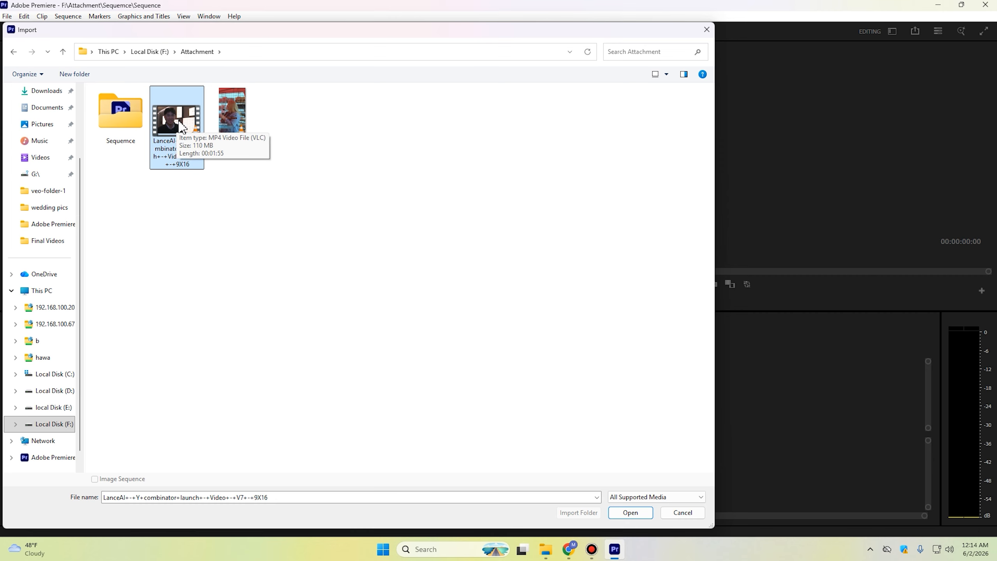
{"action": "left_click", "coordinate": [630, 512]}
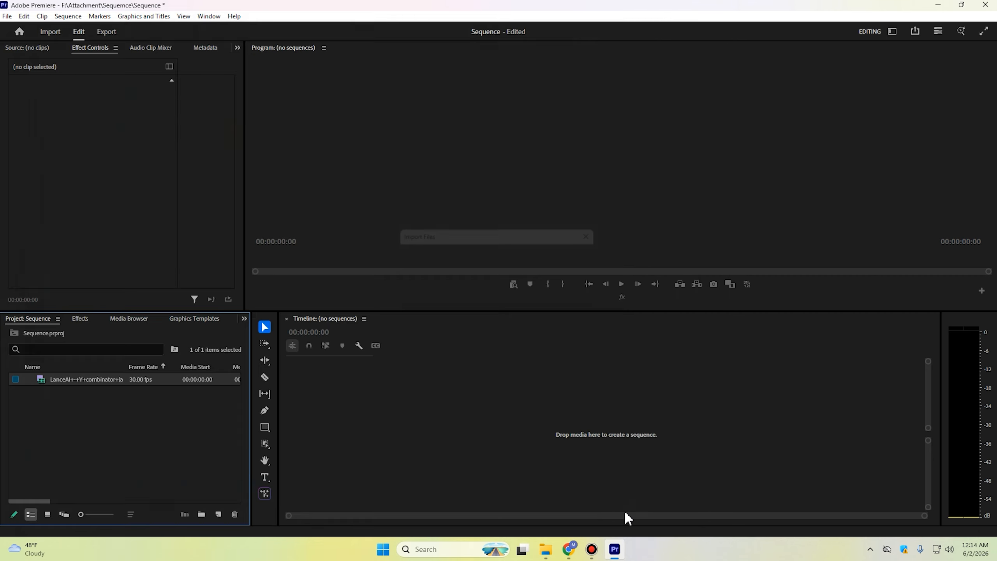
Select the imported LanceAI clip in the project and delete it
{"action": "left_click_drag", "start_coordinate": [85, 417], "coordinate": [58, 378]}
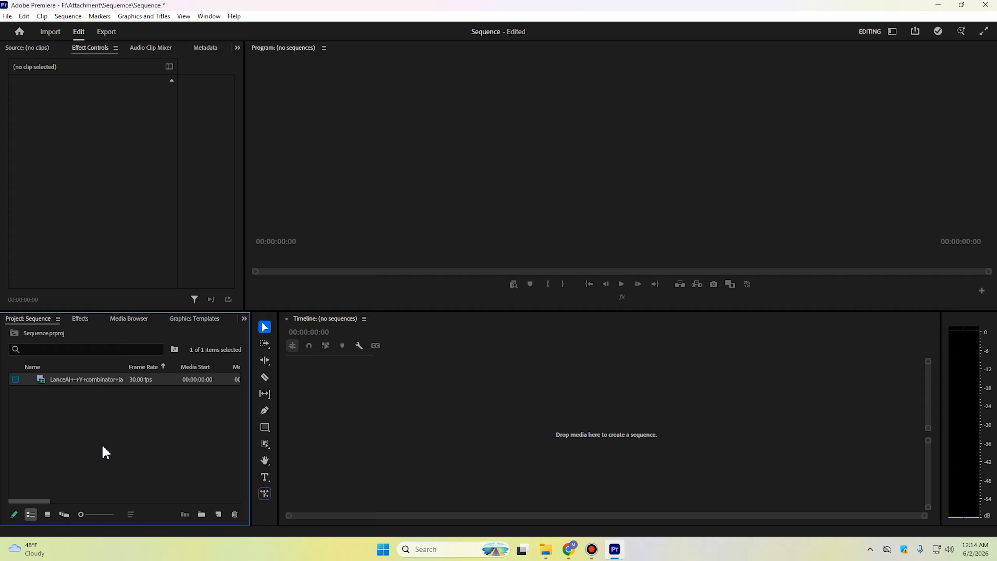
{"action": "left_click_drag", "start_coordinate": [102, 445], "coordinate": [64, 376]}
{"action": "left_click_drag", "start_coordinate": [78, 411], "coordinate": [44, 382]}
{"action": "key", "text": "Delete"}
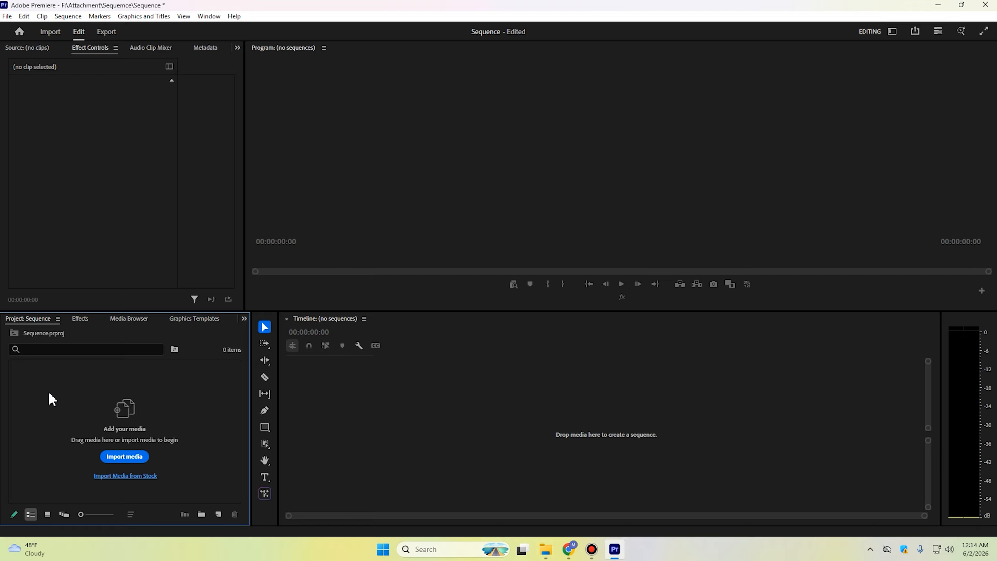
Bring the LanceAI Y combinator launch video into the project directly from the Attachment folder in File Explorer
{"action": "left_click", "coordinate": [546, 549]}
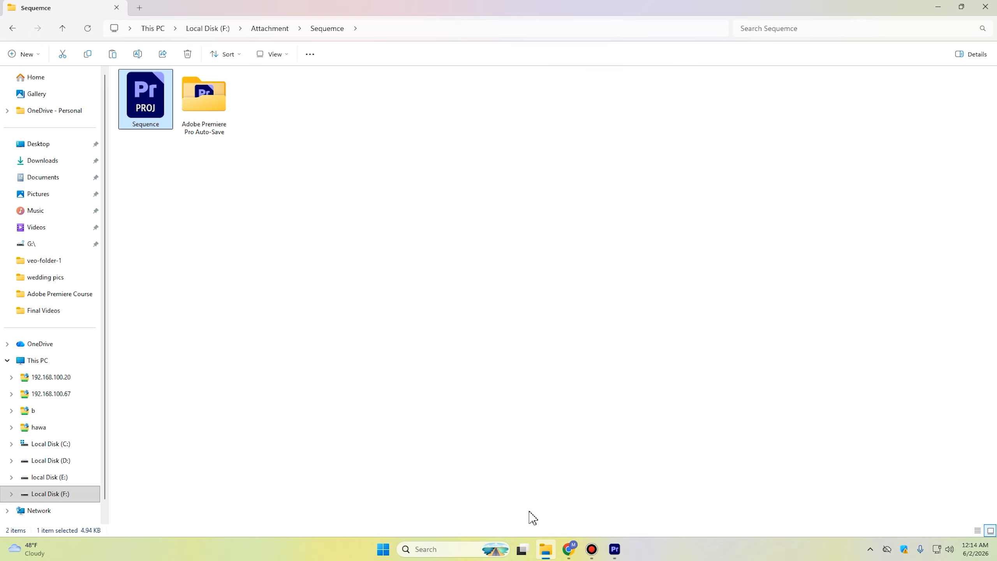
{"action": "key", "text": "alt+Left"}
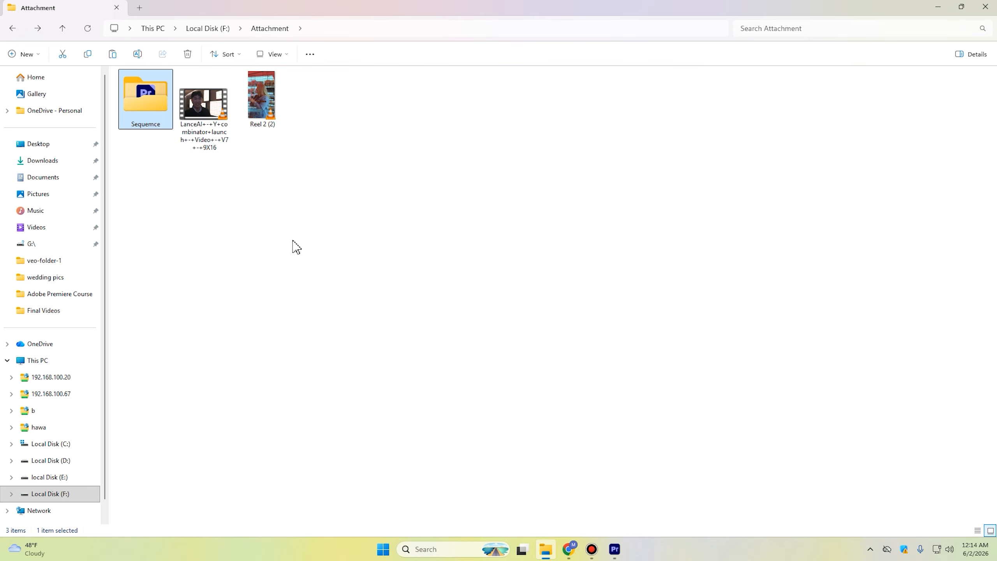
{"action": "left_click_drag", "start_coordinate": [197, 110], "coordinate": [79, 411]}
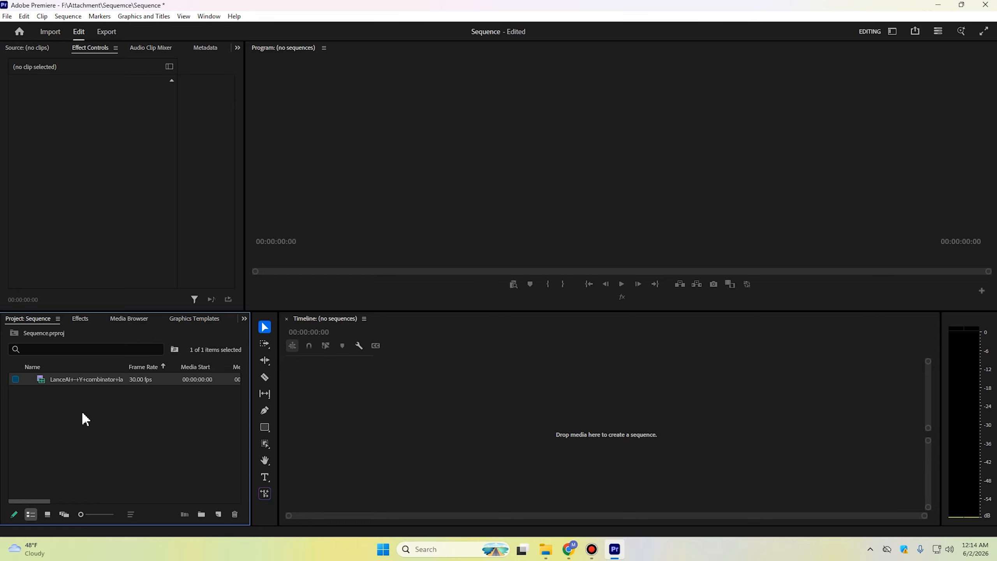
{"action": "left_click", "coordinate": [79, 420]}
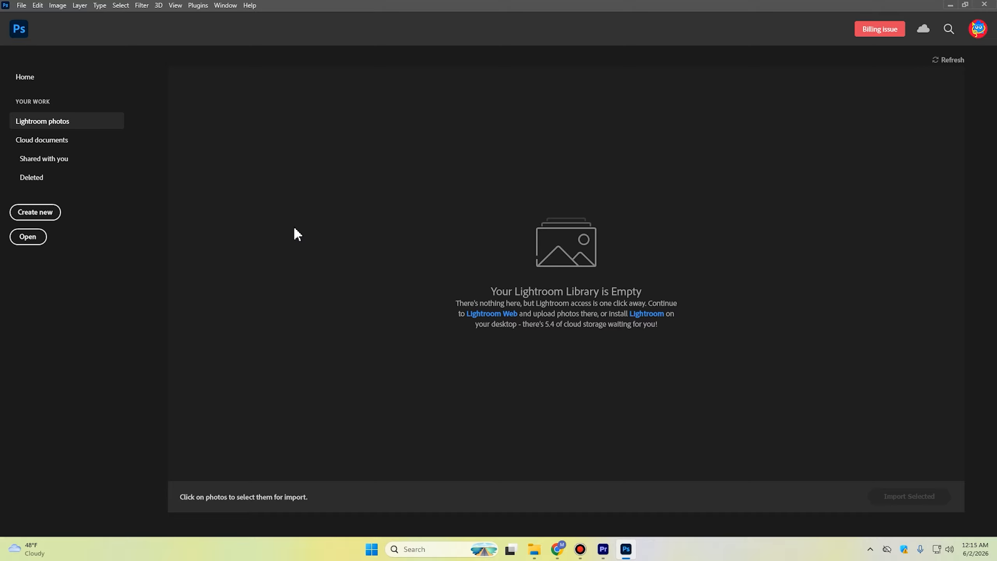
Create a new Photoshop document 1920 pixels wide and 1080 pixels high at 300 pixels/inch
{"action": "left_click", "coordinate": [43, 217]}
{"action": "left_click_drag", "start_coordinate": [545, 170], "coordinate": [518, 169]}
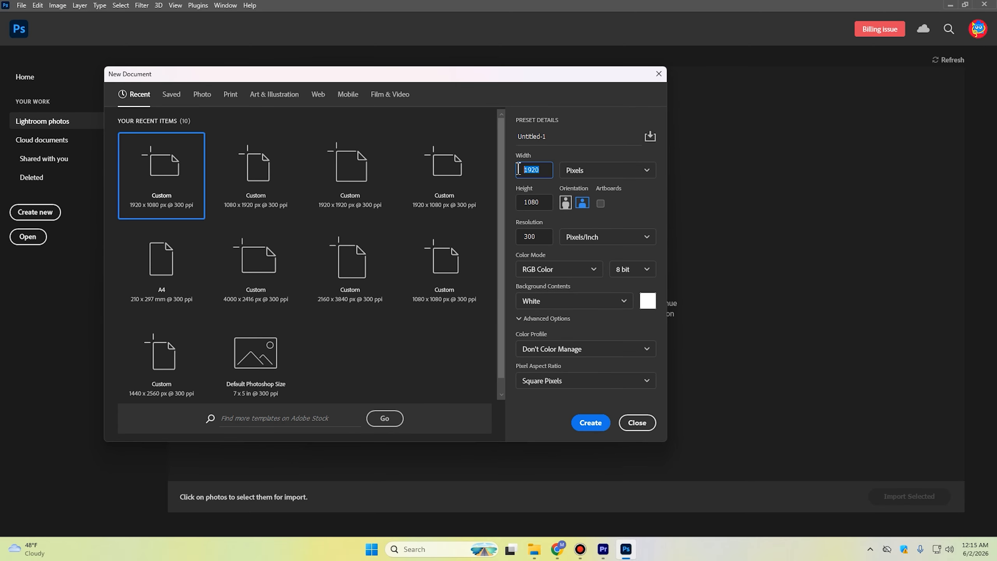
{"action": "left_click", "coordinate": [518, 202]}
{"action": "left_click", "coordinate": [574, 172]}
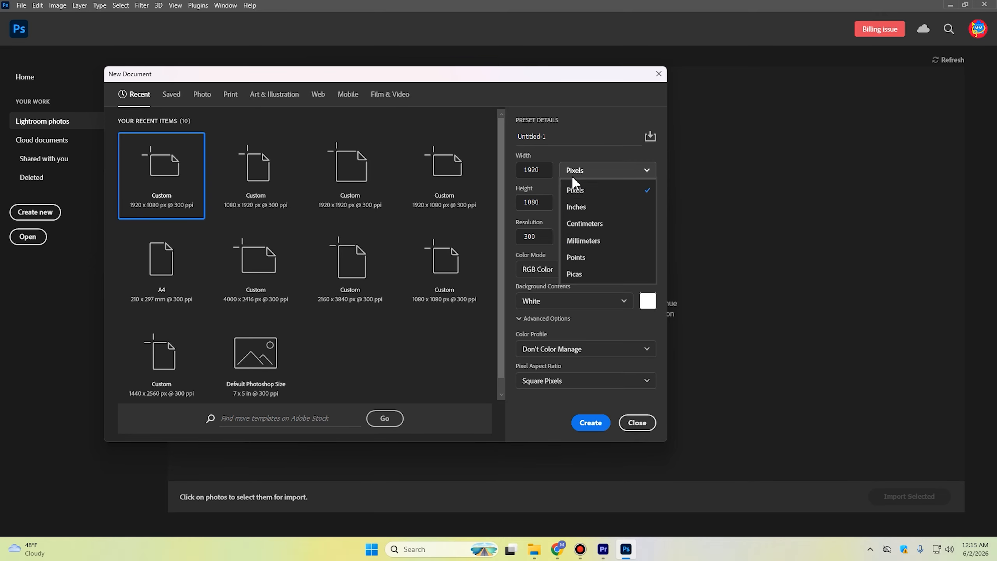
{"action": "left_click", "coordinate": [575, 174]}
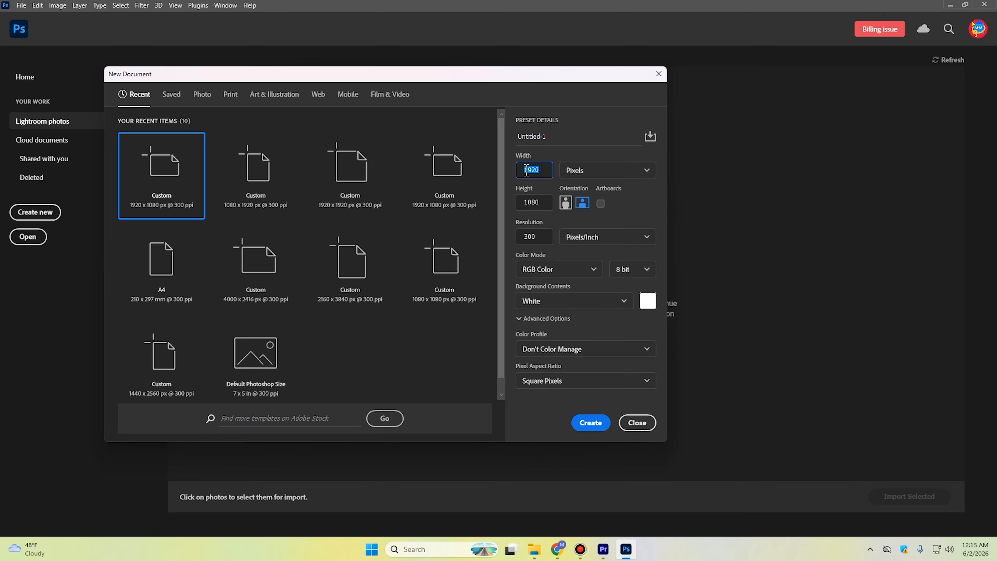
{"action": "left_click", "coordinate": [529, 205]}
{"action": "left_click", "coordinate": [596, 426]}
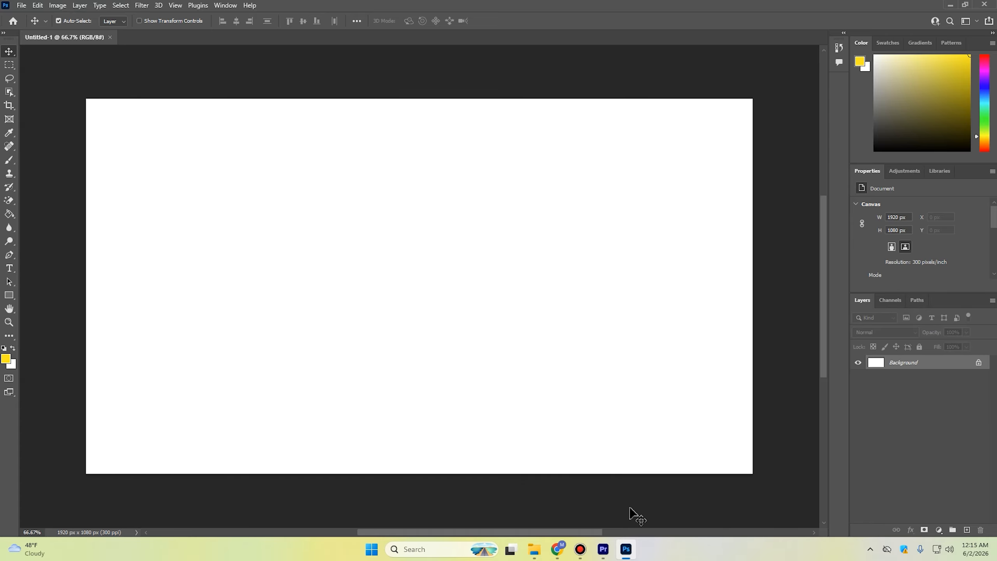
Switch to Premiere Pro and start a new sequence with the Custom editing mode in its settings
{"action": "left_click", "coordinate": [603, 550]}
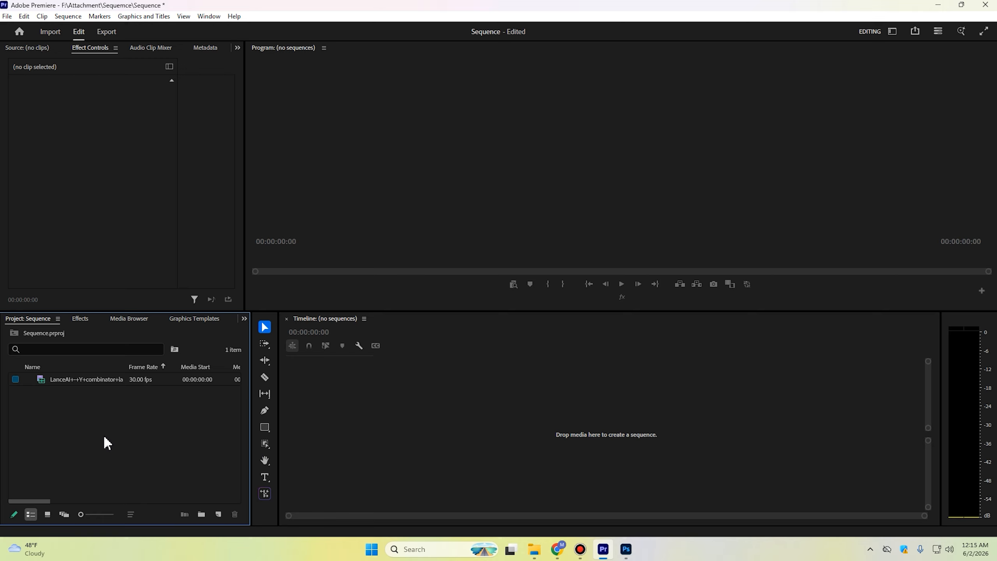
{"action": "right_click", "coordinate": [104, 437]}
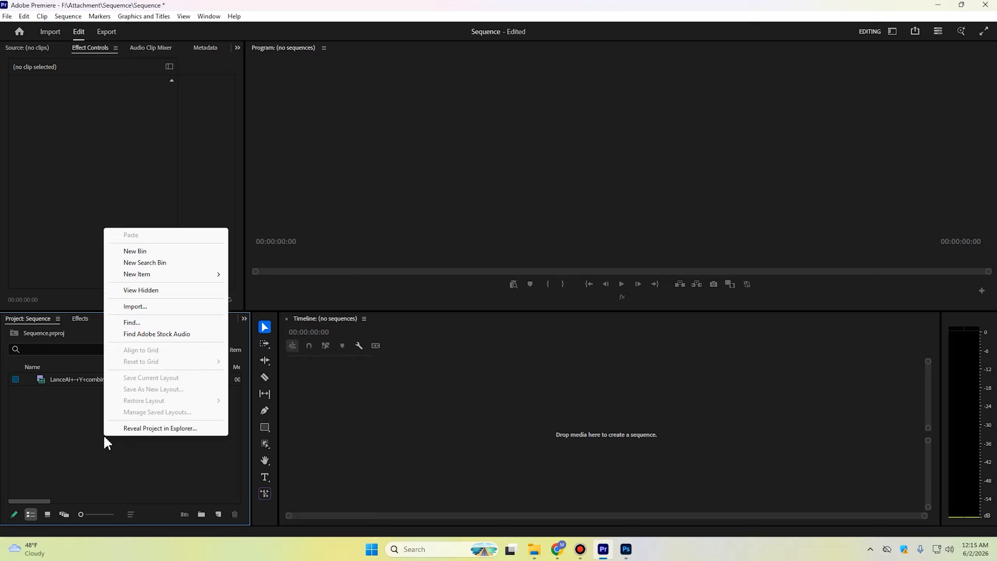
{"action": "mouse_move", "coordinate": [138, 274]}
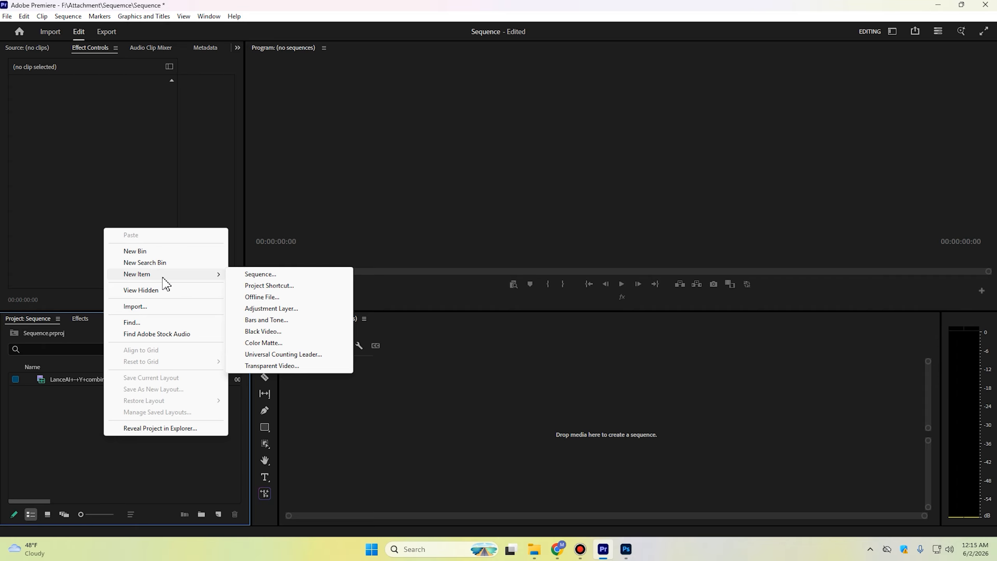
{"action": "left_click", "coordinate": [308, 274]}
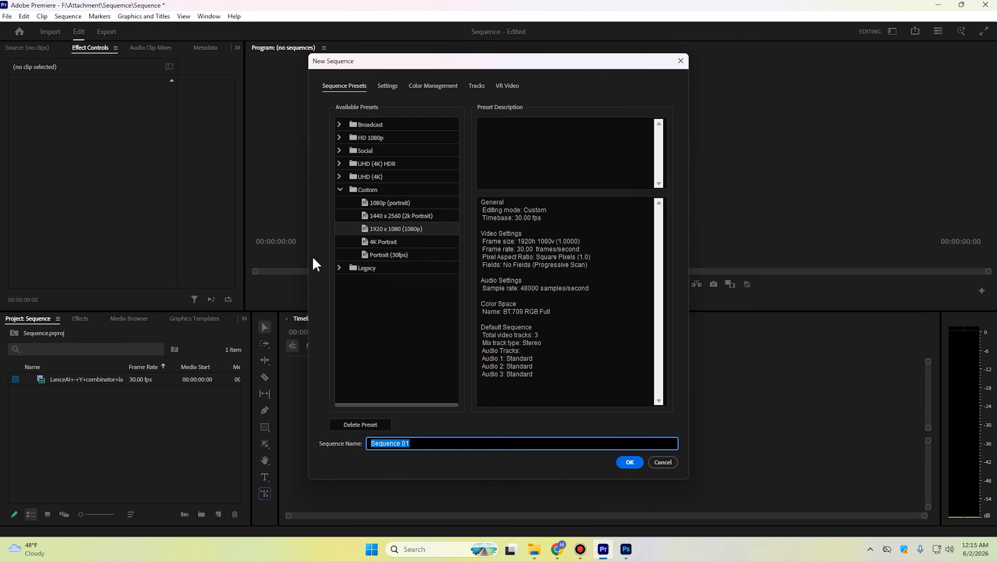
{"action": "left_click", "coordinate": [388, 87]}
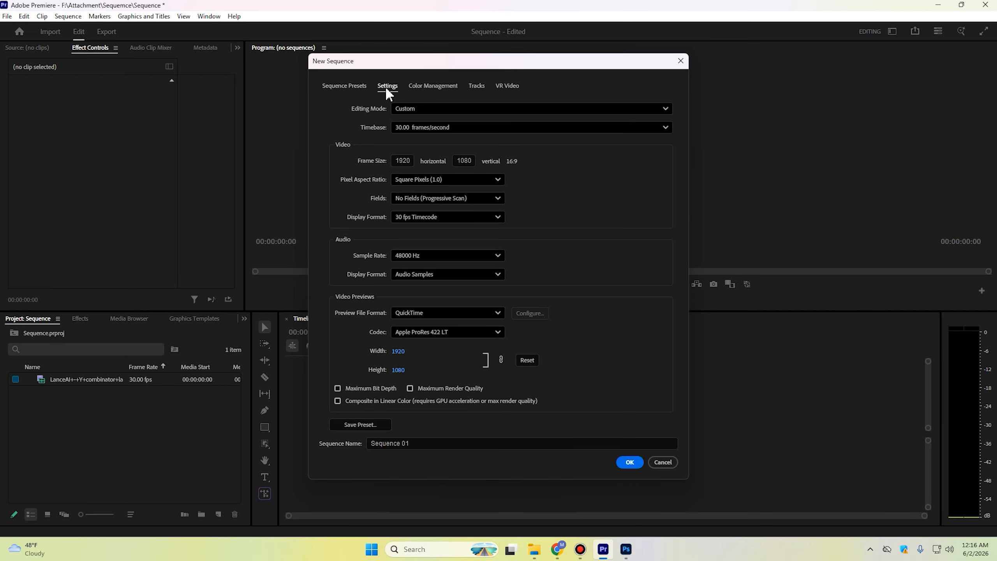
{"action": "left_click", "coordinate": [408, 107]}
{"action": "left_click", "coordinate": [416, 119]}
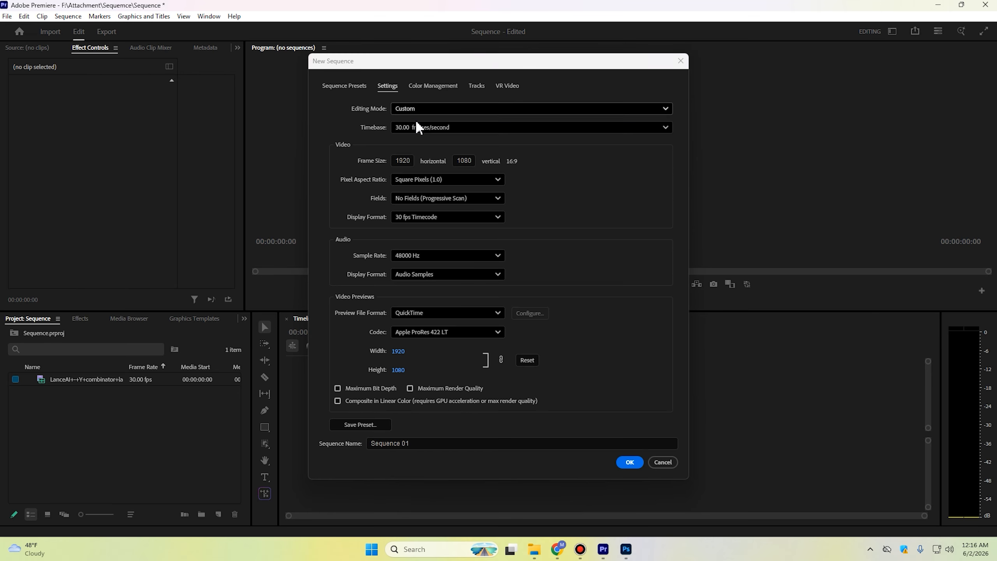
Set the new sequence's timebase to 25.00 frames/second with a frame size of 1920 by 1080
{"action": "left_click", "coordinate": [417, 126]}
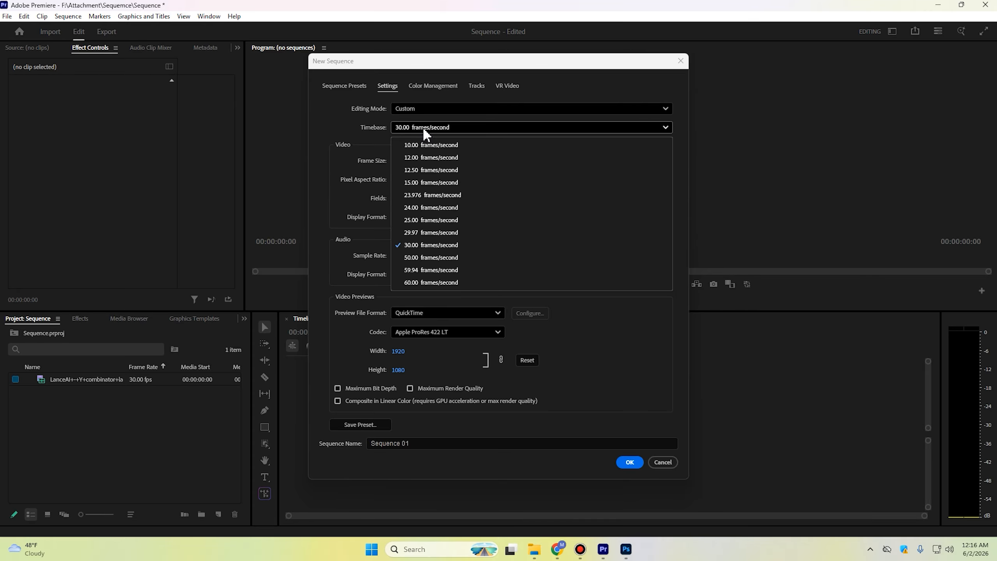
{"action": "left_click", "coordinate": [418, 208]}
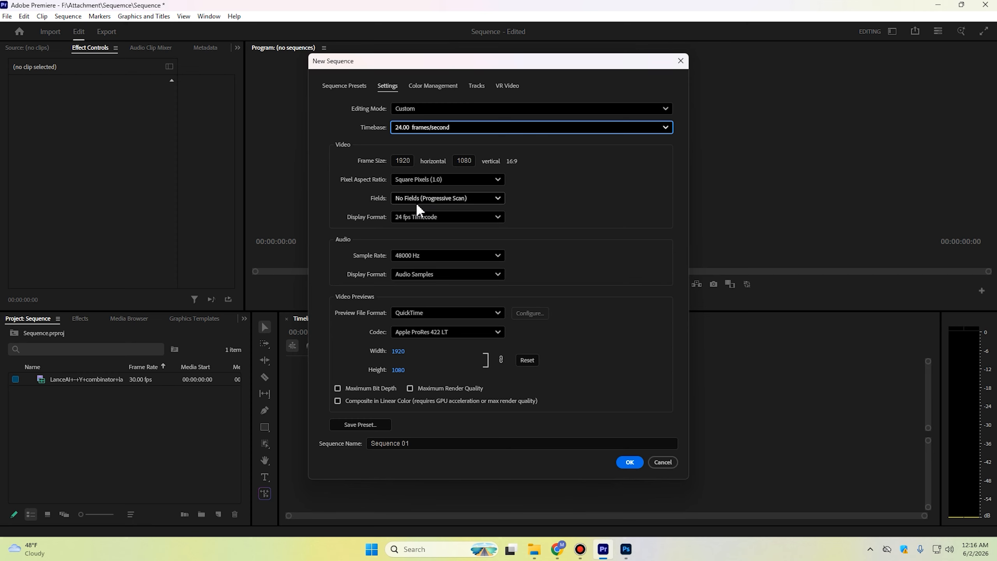
{"action": "left_click", "coordinate": [424, 130]}
{"action": "left_click", "coordinate": [412, 214]}
{"action": "left_click", "coordinate": [394, 159]}
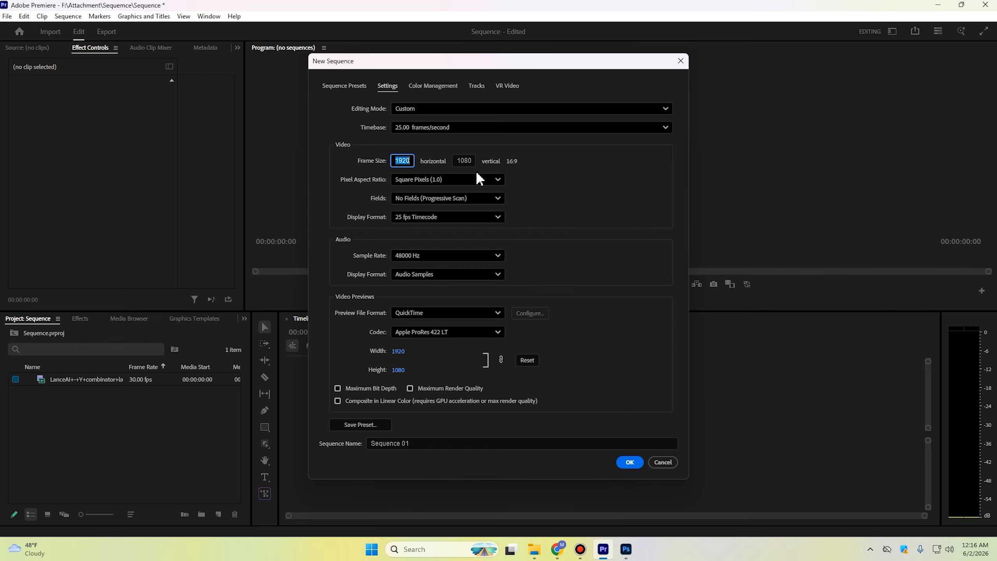
{"action": "left_click", "coordinate": [462, 160]}
{"action": "key", "text": "Tab"}
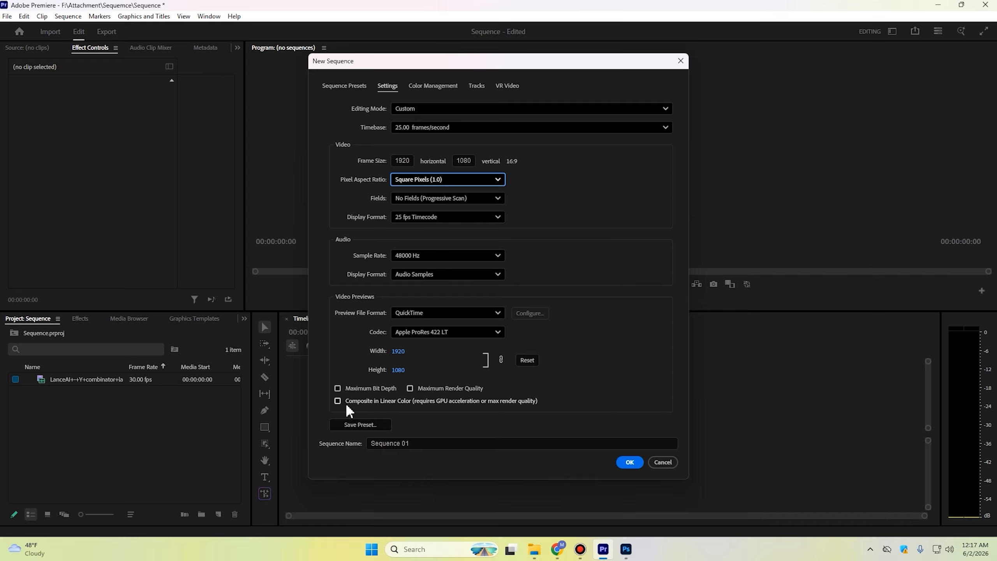
Try the Composite in Linear Color, Maximum Render Quality and Maximum Bit Depth options for the sequence and leave them all off
{"action": "left_click", "coordinate": [385, 400]}
{"action": "left_click", "coordinate": [410, 388]}
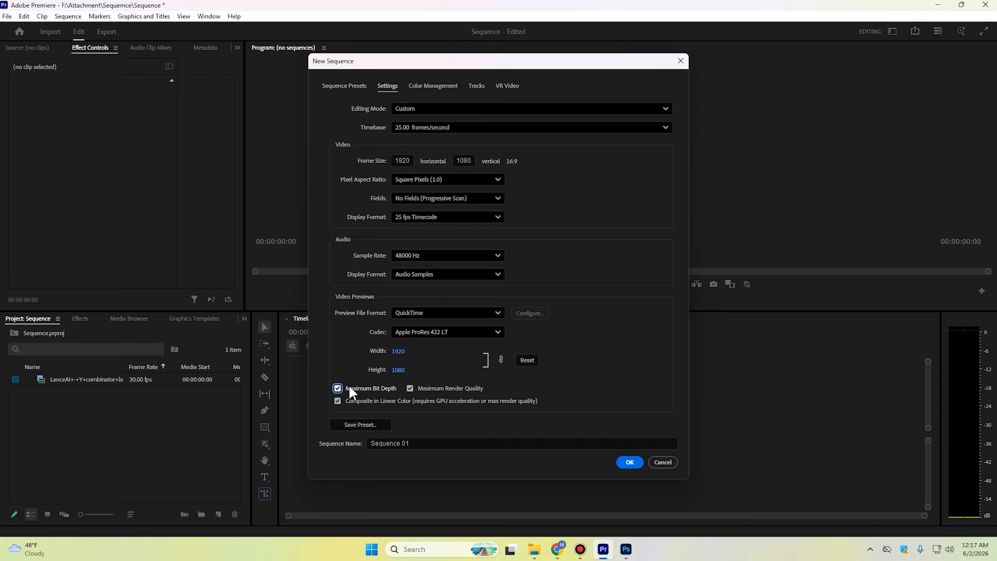
{"action": "left_click", "coordinate": [350, 388]}
{"action": "left_click", "coordinate": [410, 388]}
Name the sequence First Project and create it
{"action": "left_click", "coordinate": [408, 442]}
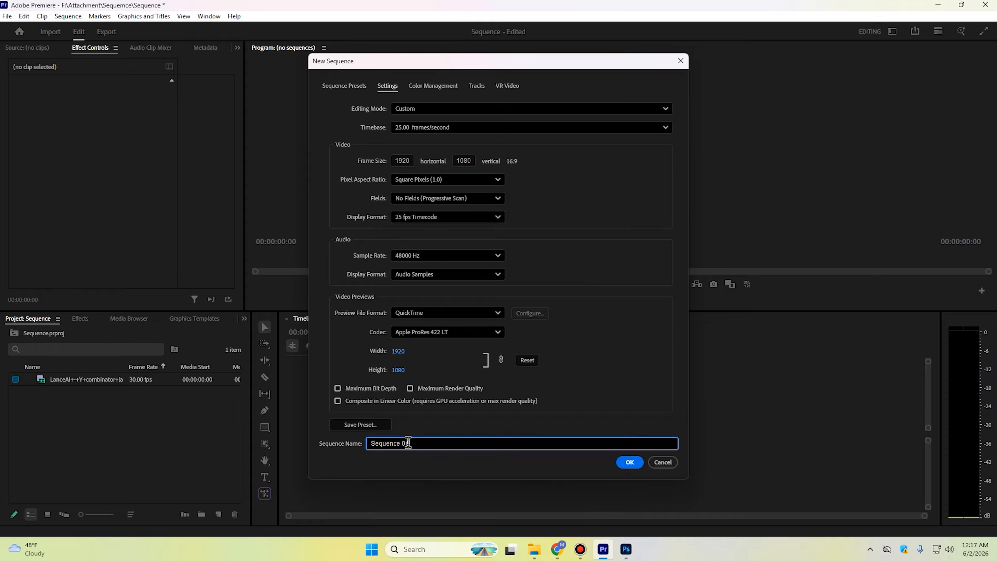
{"action": "left_click_drag", "start_coordinate": [408, 443], "coordinate": [366, 443]}
{"action": "type", "text": "First Project"}
{"action": "left_click", "coordinate": [630, 462]}
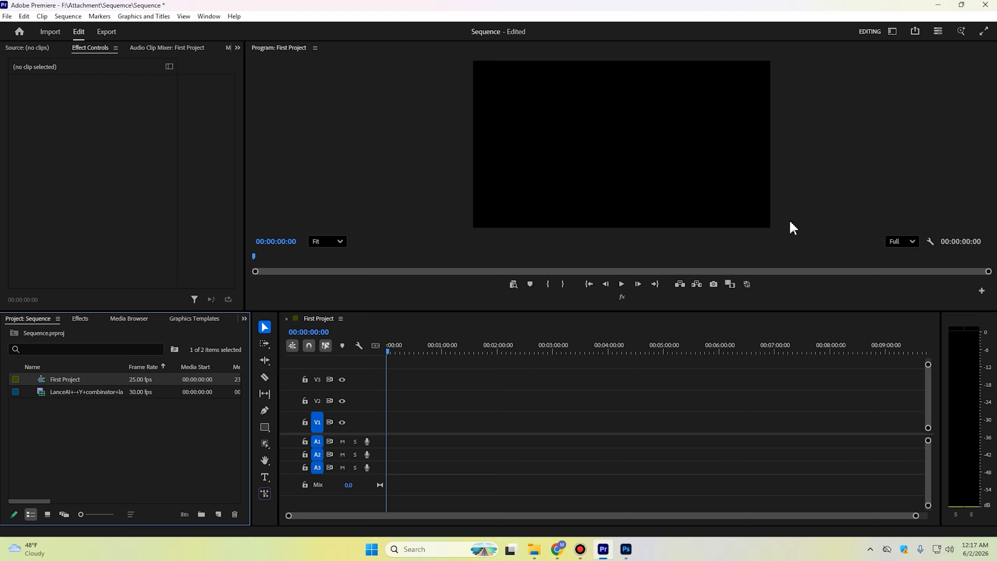
Delete the First Project sequence from the project
{"action": "left_click", "coordinate": [794, 193]}
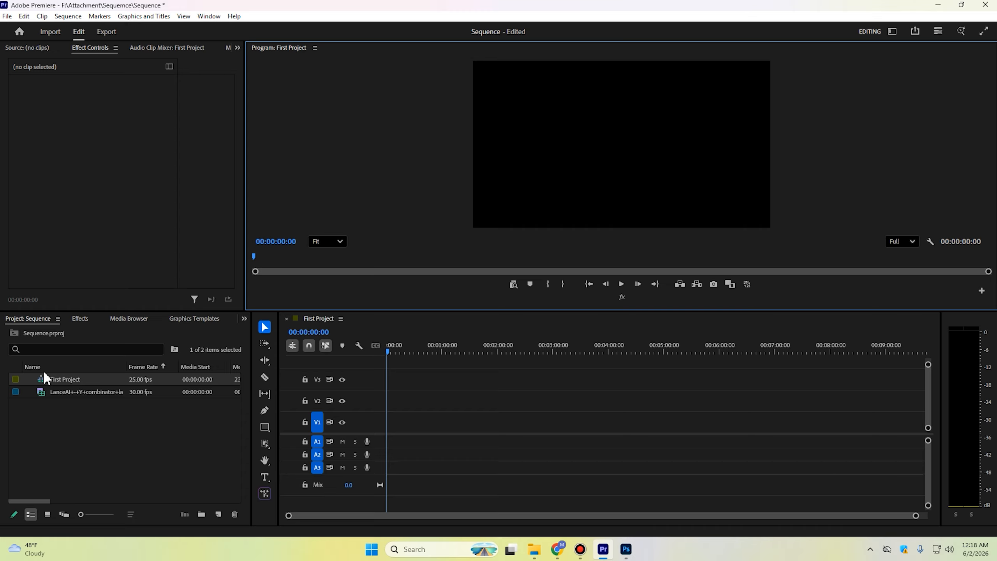
{"action": "left_click", "coordinate": [41, 387]}
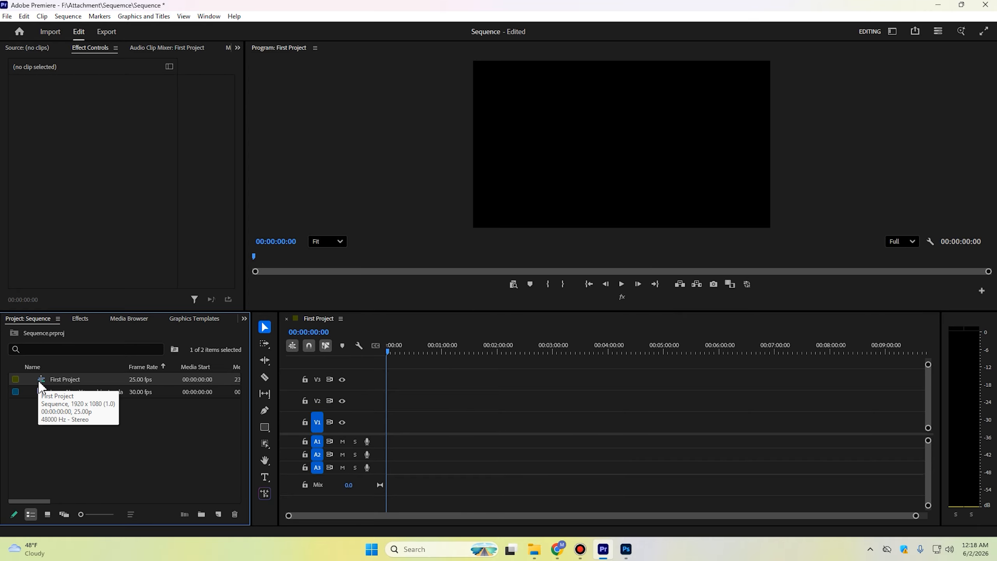
{"action": "key", "text": "Delete"}
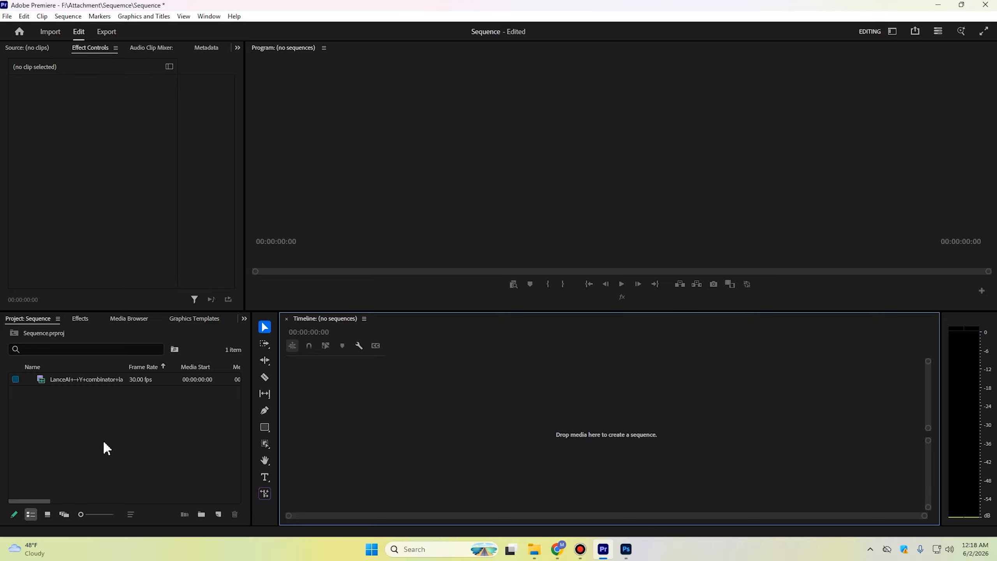
Create a sequence directly from the LanceAI launch video by placing it on the empty timeline
{"action": "left_click_drag", "start_coordinate": [103, 440], "coordinate": [60, 373]}
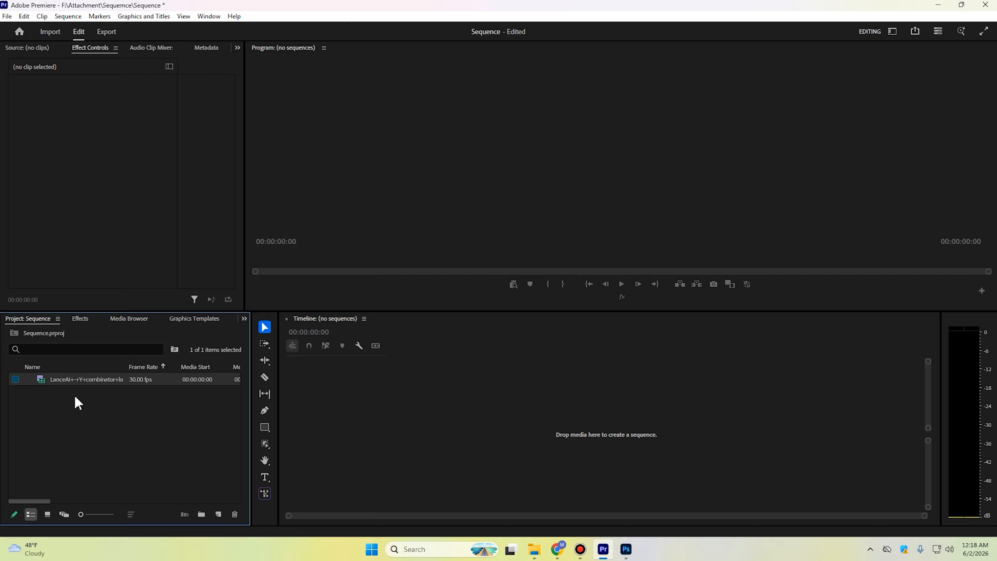
{"action": "left_click_drag", "start_coordinate": [40, 379], "coordinate": [602, 424]}
{"action": "left_click_drag", "start_coordinate": [602, 423], "coordinate": [604, 427]}
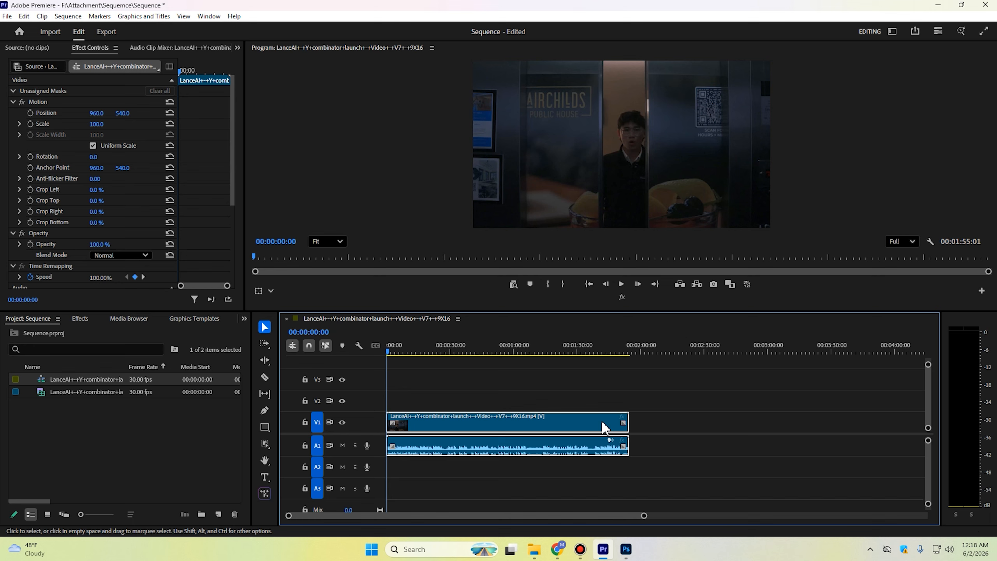
Enlarge the project's item list and rename the sequence made from the LanceAI clip as Sequence
{"action": "left_click", "coordinate": [86, 394]}
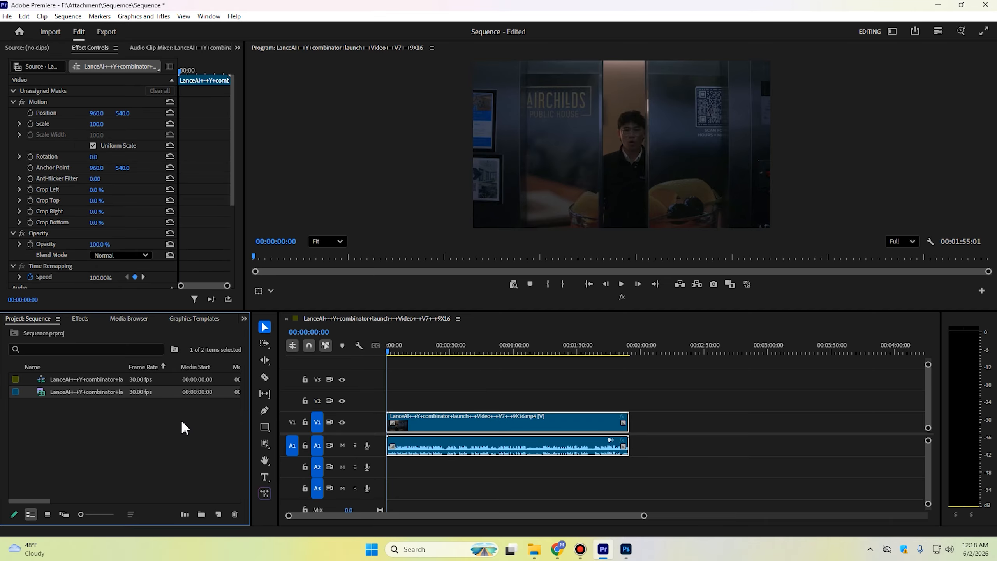
{"action": "key", "text": "grave"}
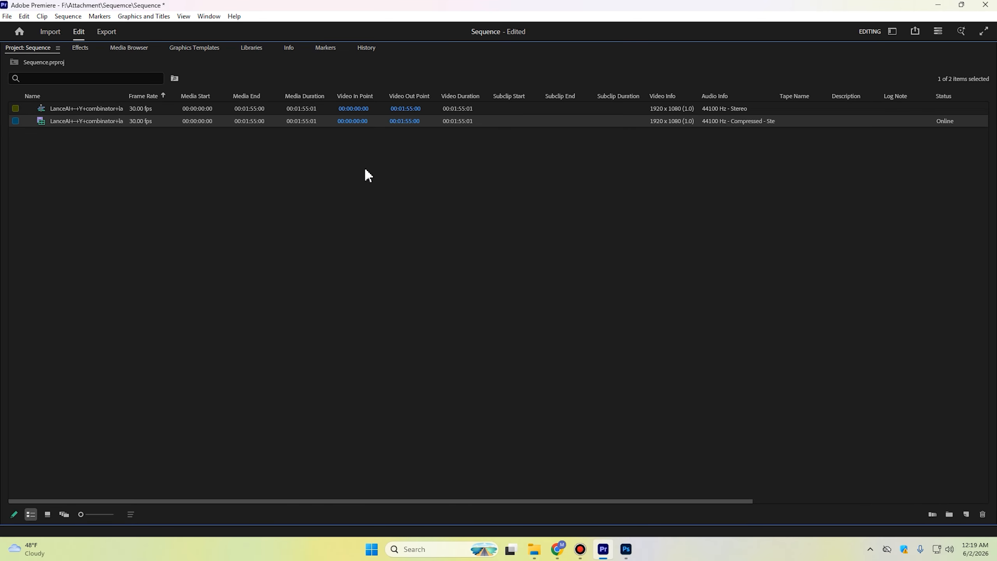
{"action": "left_click", "coordinate": [77, 111]}
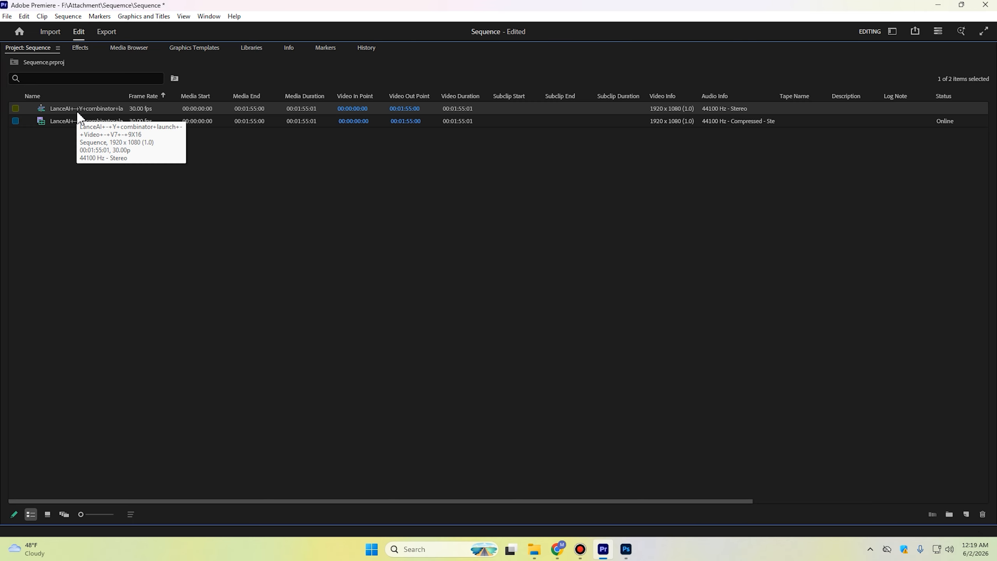
{"action": "left_click", "coordinate": [80, 108]}
{"action": "type", "text": "S"}
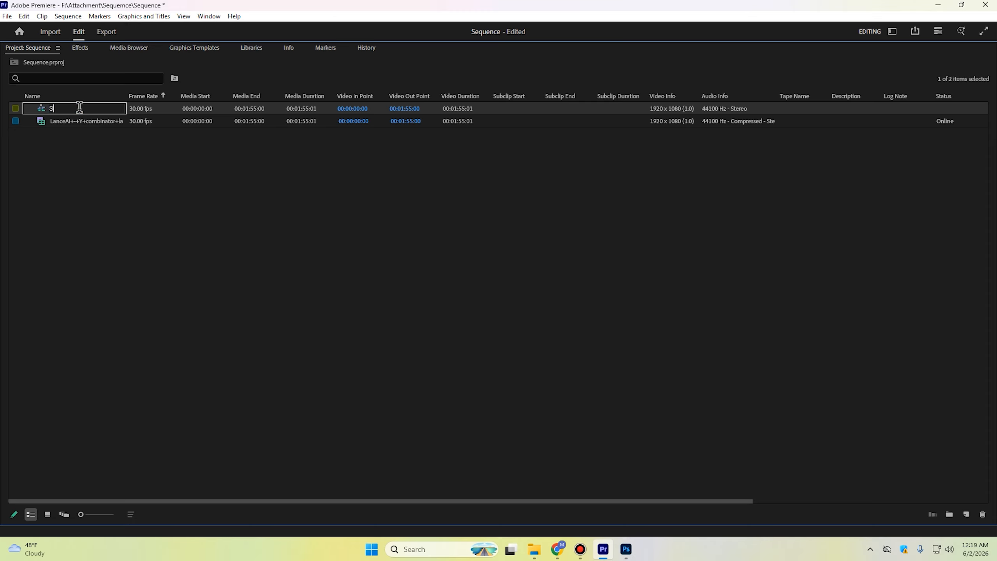
{"action": "type", "text": "equence"}
{"action": "left_click", "coordinate": [82, 138]}
Compare the video info of the sequence and the source clip, and restore the normal workspace layout
{"action": "left_click", "coordinate": [70, 105]}
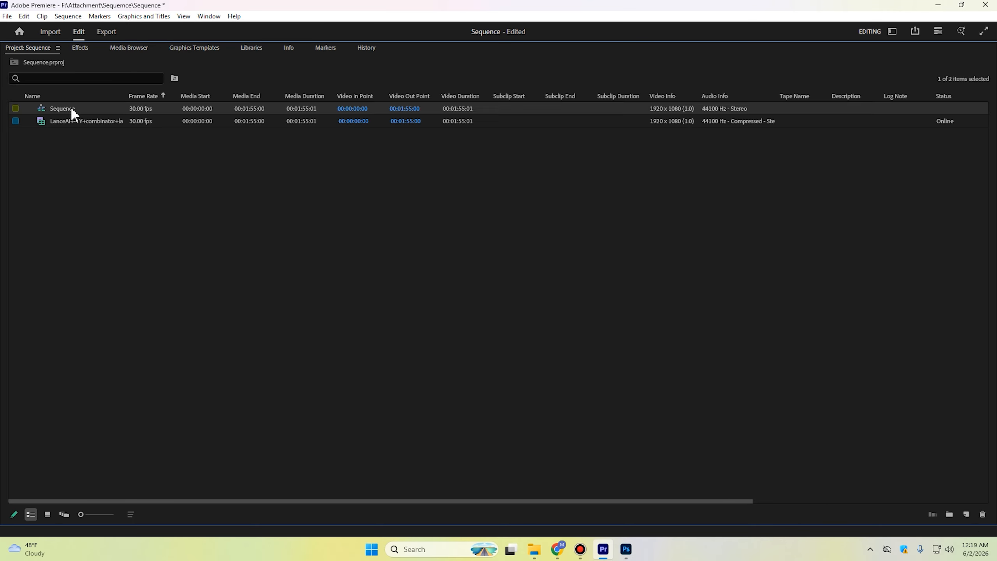
{"action": "left_click", "coordinate": [75, 122]}
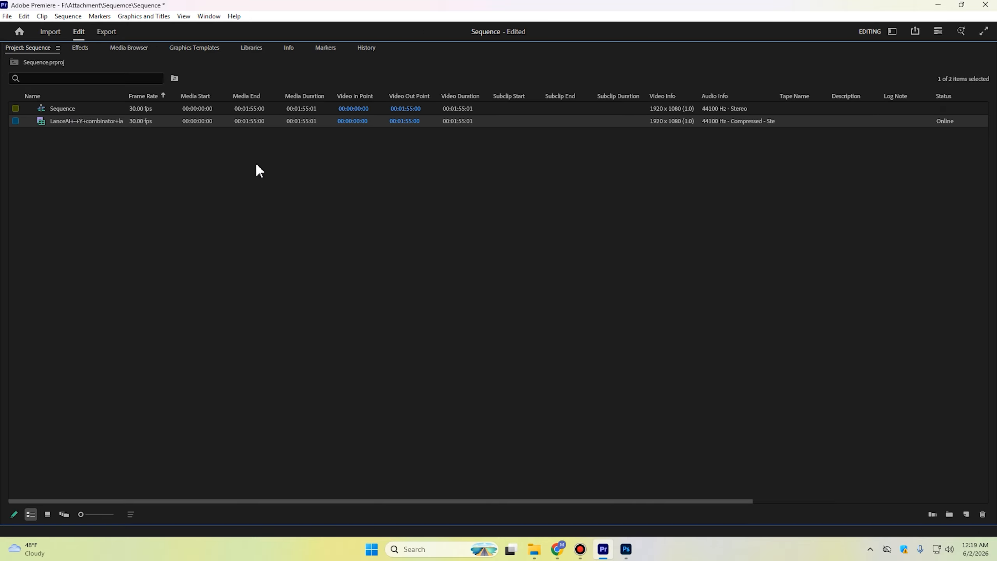
{"action": "left_click", "coordinate": [683, 107]}
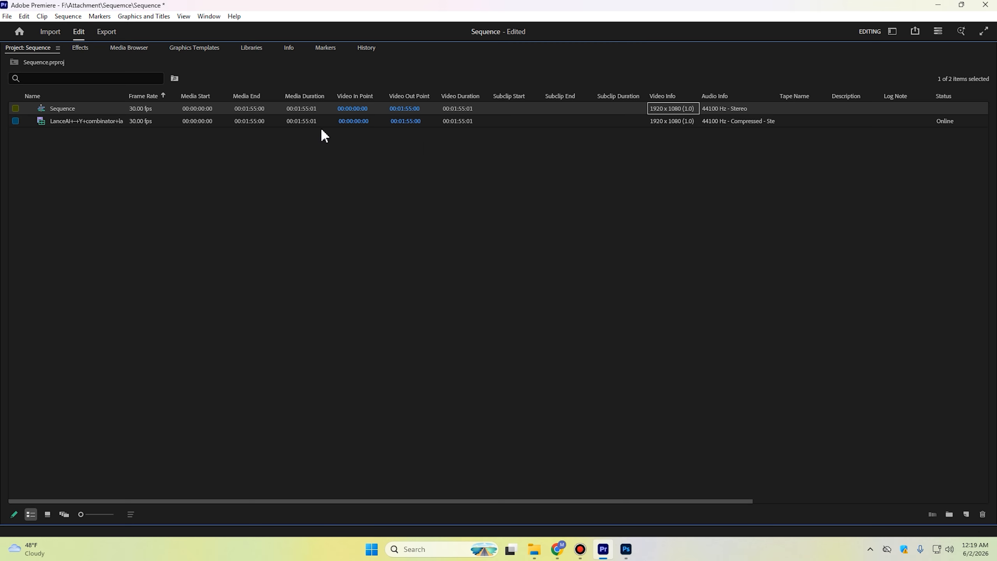
{"action": "key", "text": "grave"}
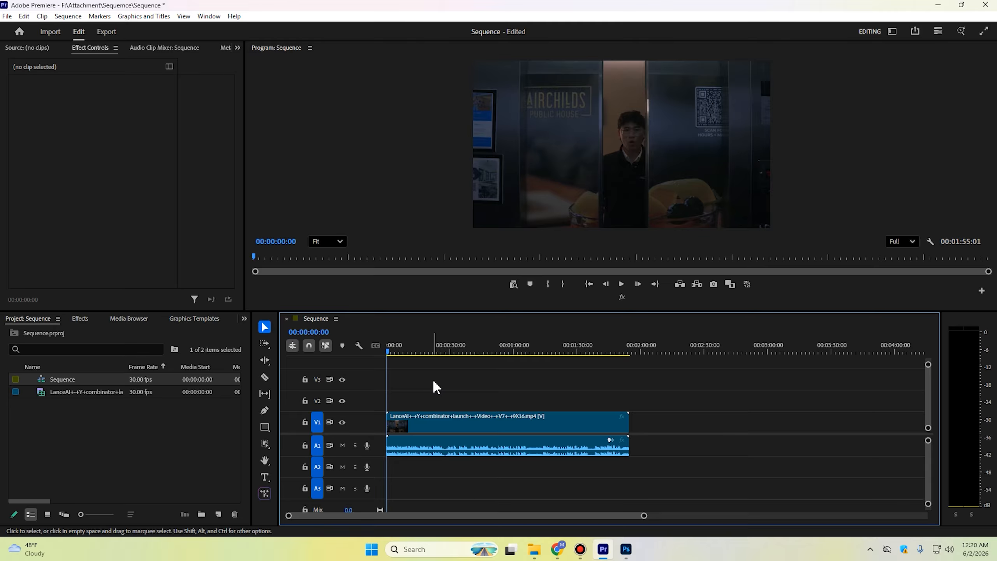
Delete the sequence named Sequence from the project, keeping only the LanceAI clip
{"action": "left_click", "coordinate": [41, 377]}
{"action": "key", "text": "Delete"}
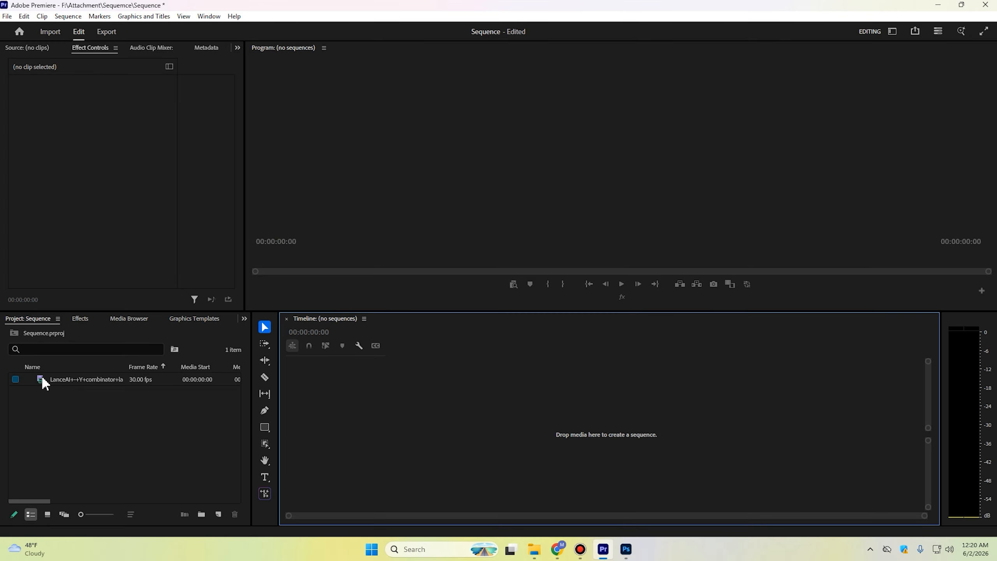
{"action": "left_click", "coordinate": [87, 422]}
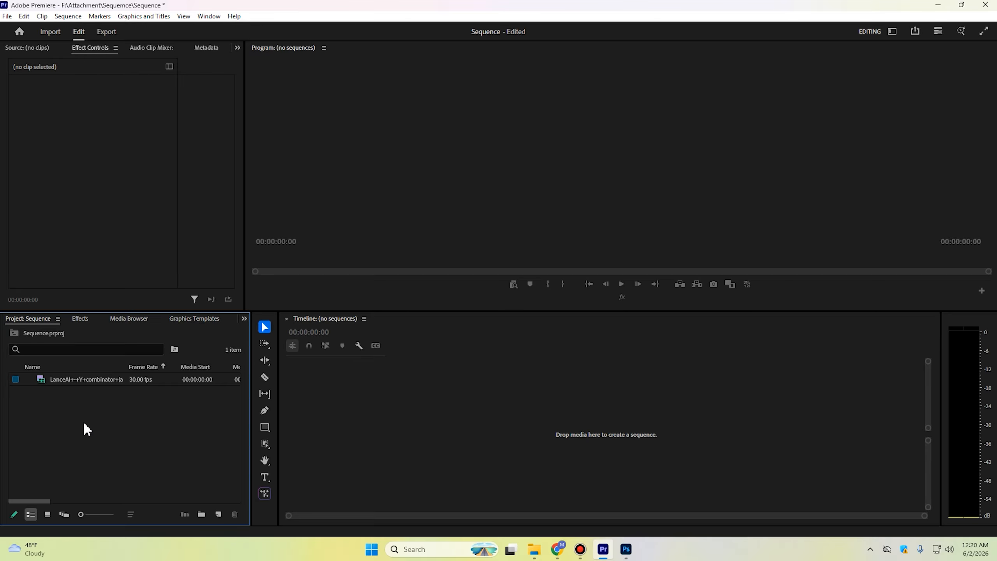
Create a new sequence named First Project using the Custom editing mode
{"action": "right_click", "coordinate": [83, 423]}
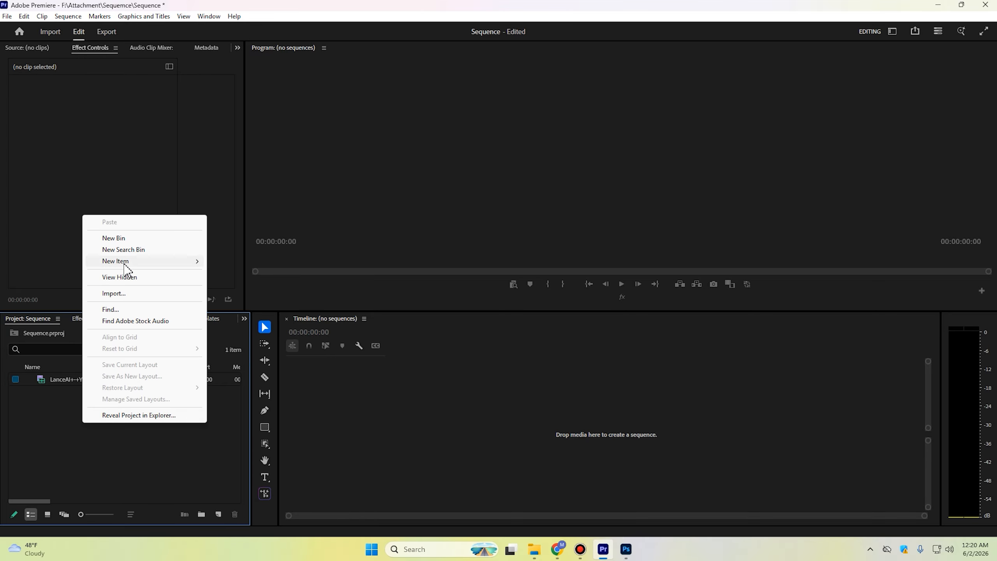
{"action": "mouse_move", "coordinate": [122, 261]}
{"action": "left_click", "coordinate": [234, 261]}
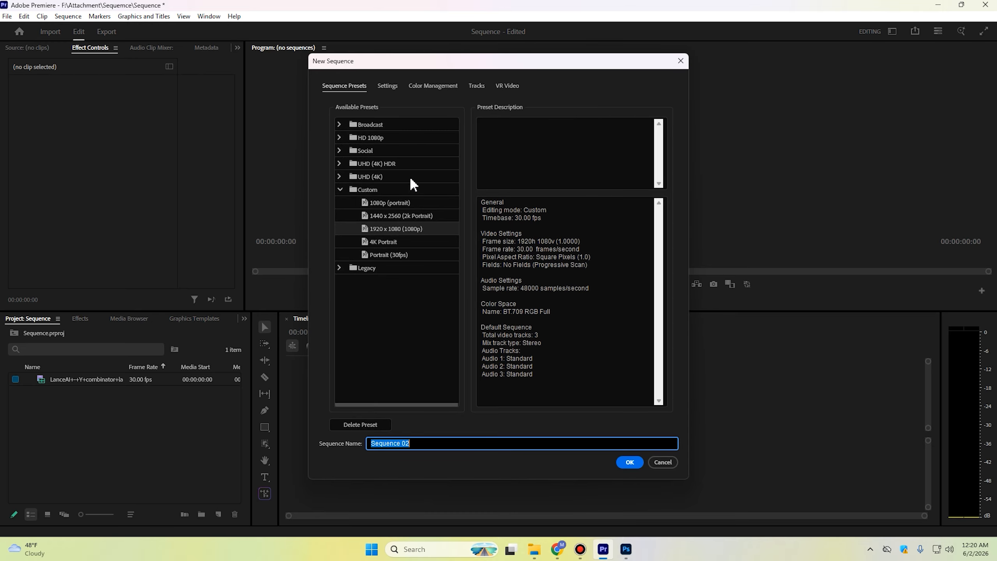
{"action": "left_click", "coordinate": [394, 86]}
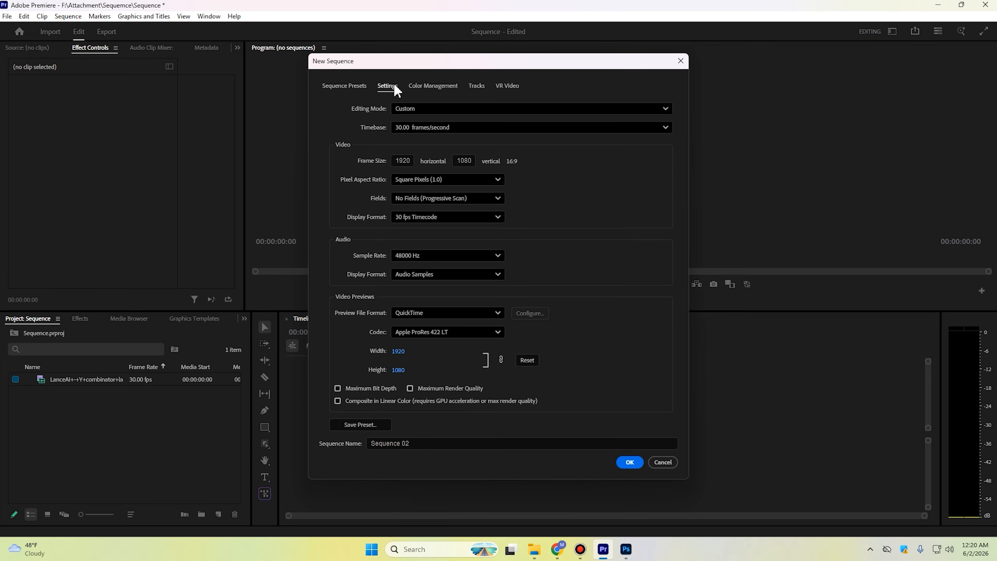
{"action": "left_click", "coordinate": [427, 113]}
{"action": "left_click", "coordinate": [426, 123]}
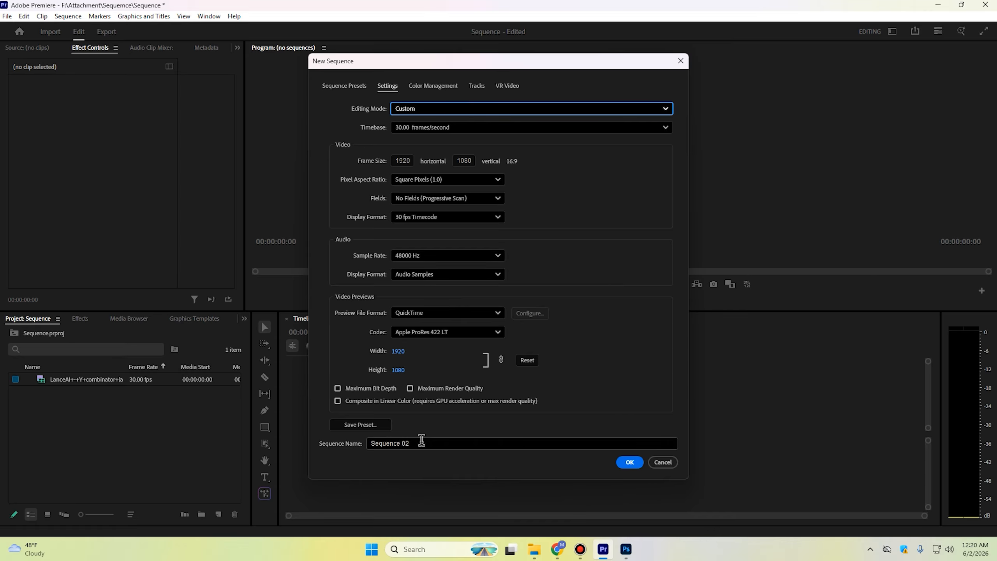
{"action": "left_click_drag", "start_coordinate": [422, 441], "coordinate": [360, 447]}
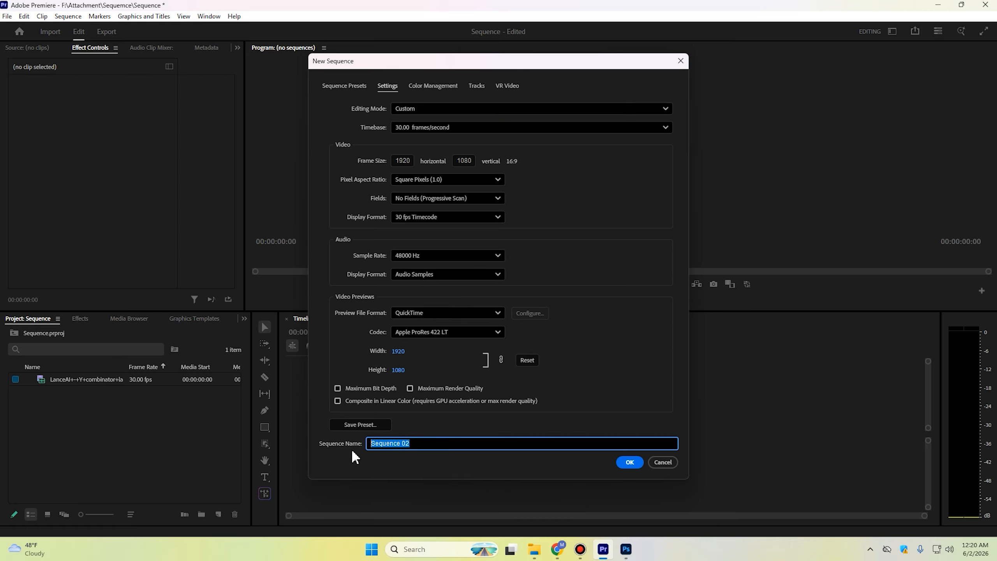
{"action": "type", "text": "First Project"}
{"action": "left_click", "coordinate": [625, 465]}
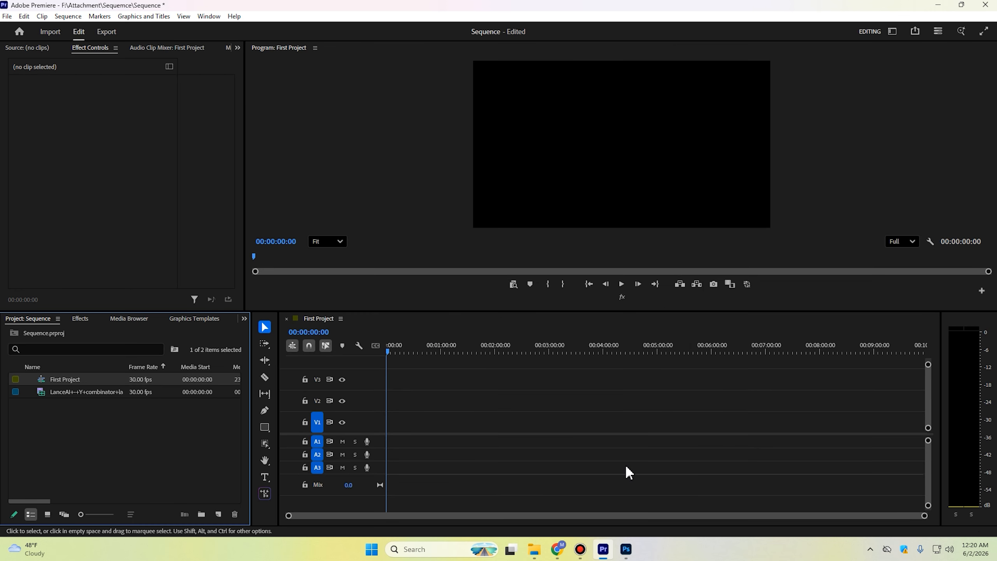
Try placing the LanceAI clip at the start of First Project with the sequence settings changed to match the clip, and undo it
{"action": "left_click", "coordinate": [41, 391]}
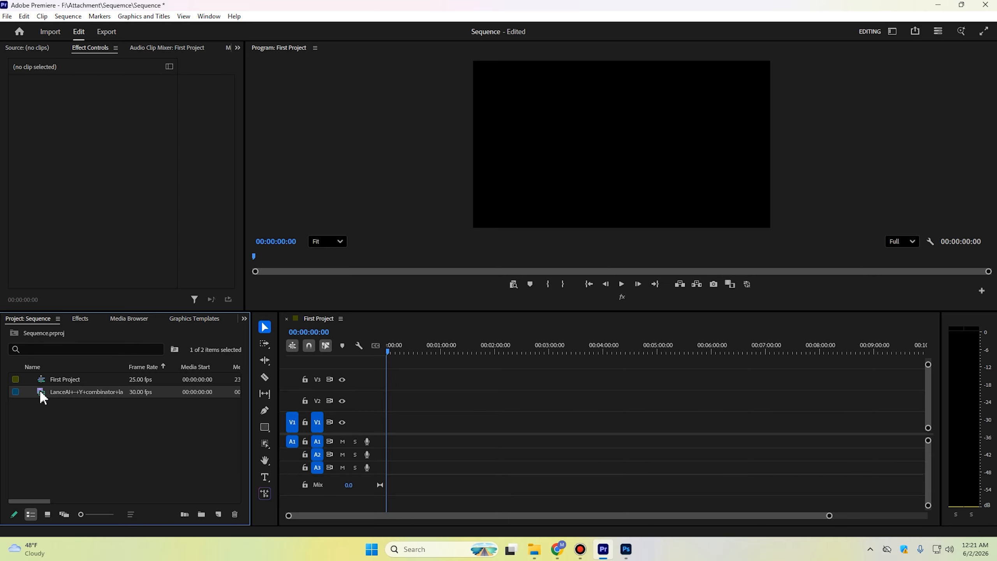
{"action": "left_click_drag", "start_coordinate": [41, 391], "coordinate": [385, 430]}
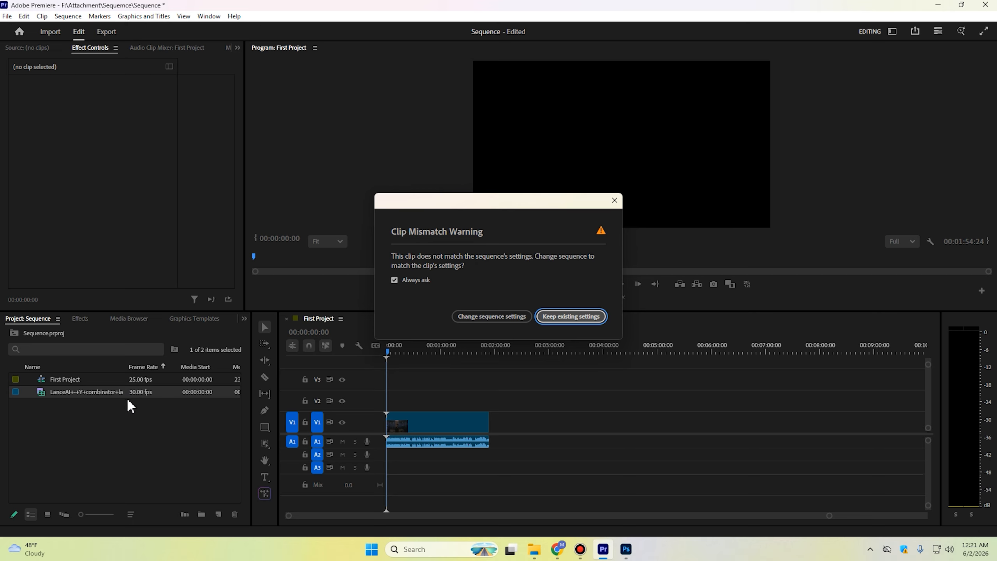
{"action": "left_click", "coordinate": [511, 317]}
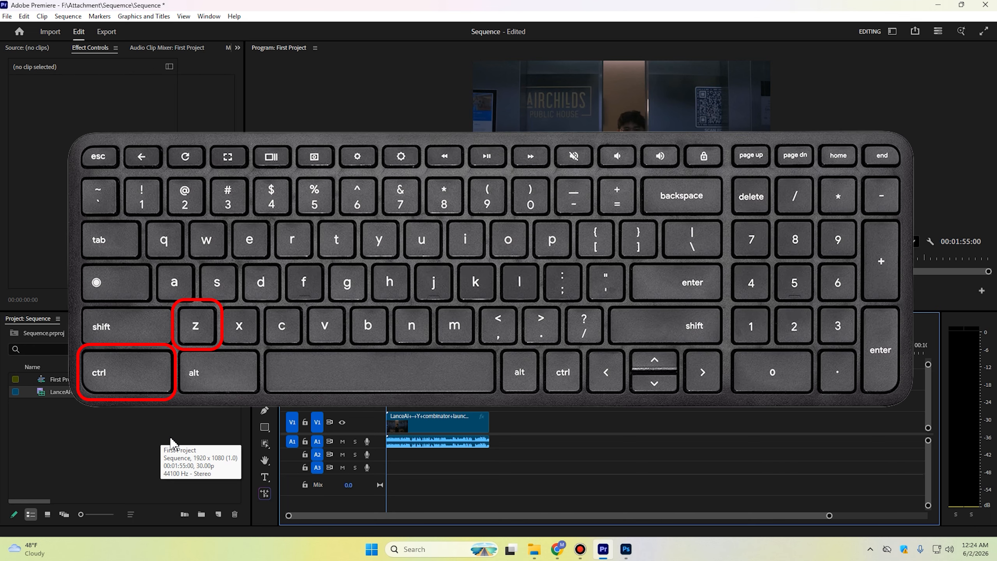
{"action": "key", "text": "ctrl+z"}
Place the LanceAI clip at the start of First Project on V1 and A1, keeping the existing sequence settings
{"action": "left_click_drag", "start_coordinate": [79, 391], "coordinate": [383, 426]}
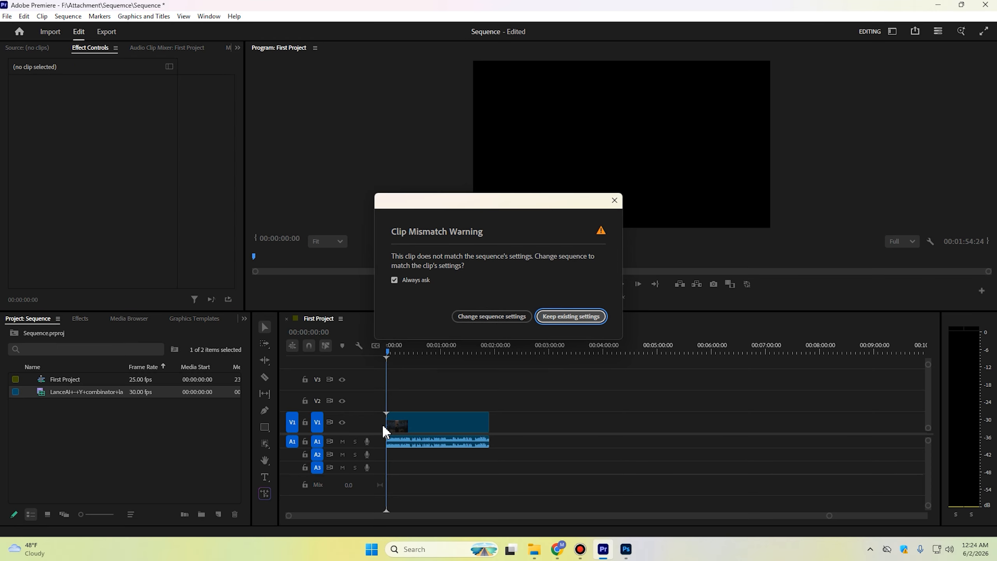
{"action": "left_click", "coordinate": [581, 318]}
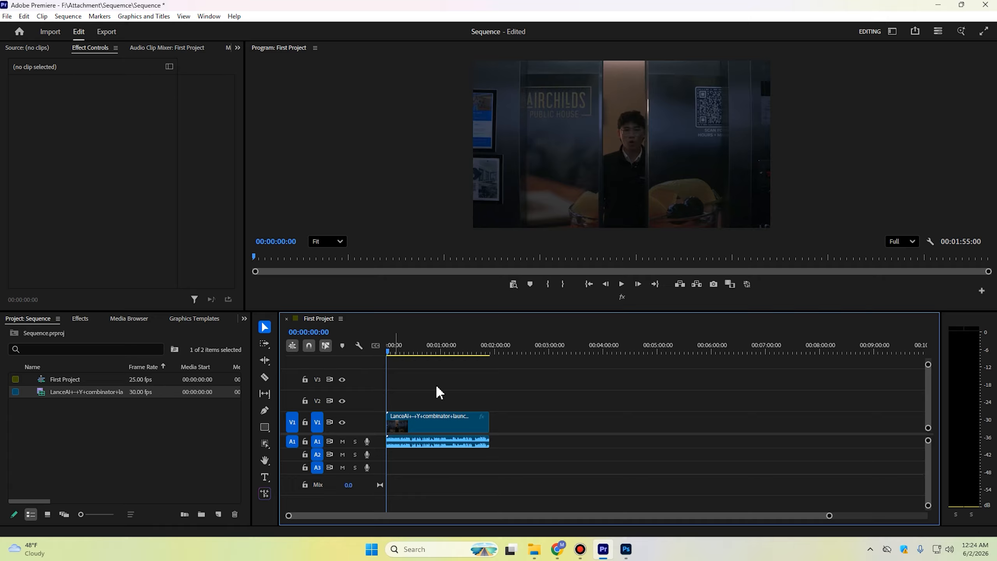
{"action": "left_click_drag", "start_coordinate": [465, 383], "coordinate": [431, 455]}
{"action": "left_click", "coordinate": [440, 395]}
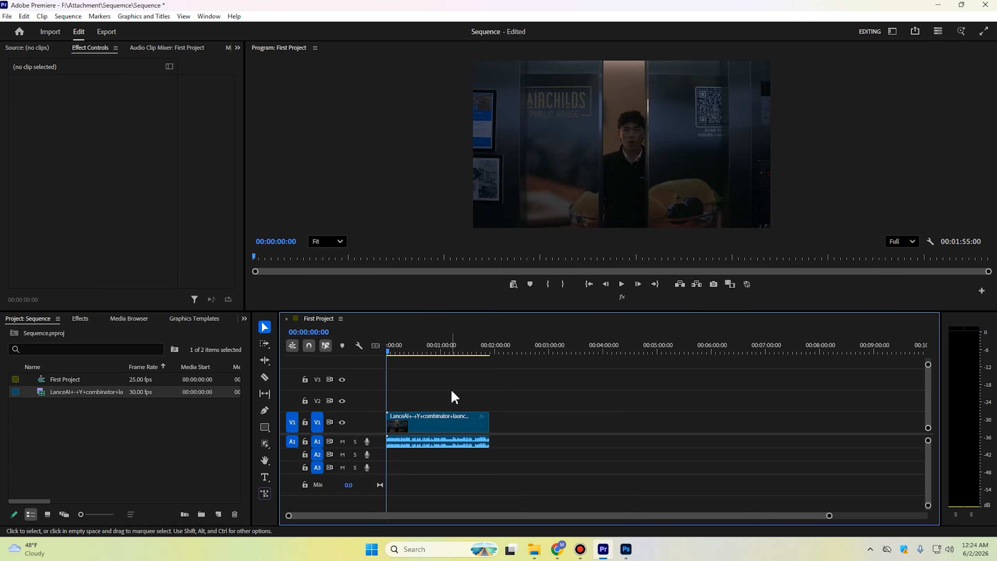
{"action": "left_click_drag", "start_coordinate": [455, 391], "coordinate": [439, 435]}
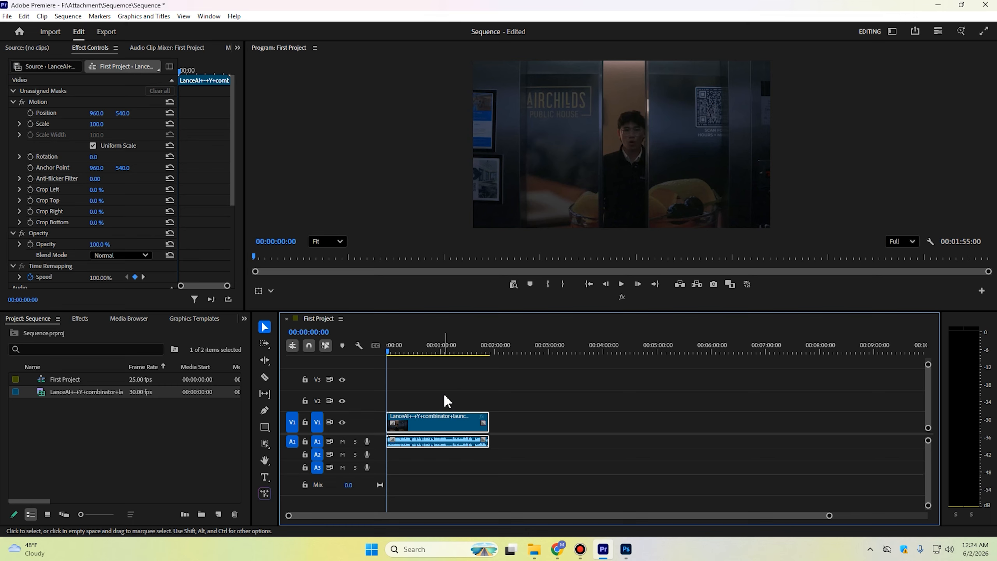
{"action": "left_click", "coordinate": [554, 421]}
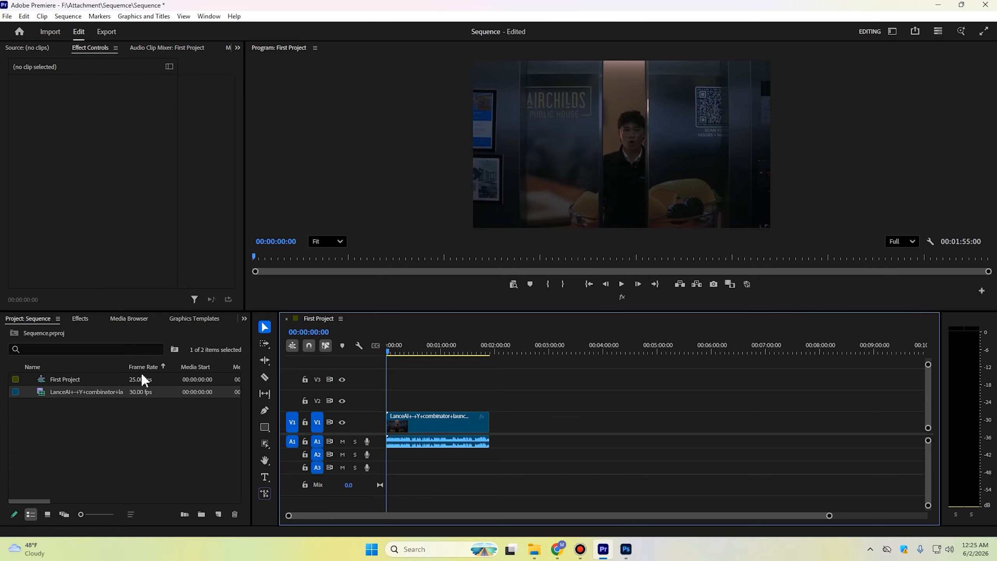
Set the timebase to 29.97 frames/second in the sequence settings of First Project
{"action": "right_click", "coordinate": [69, 383]}
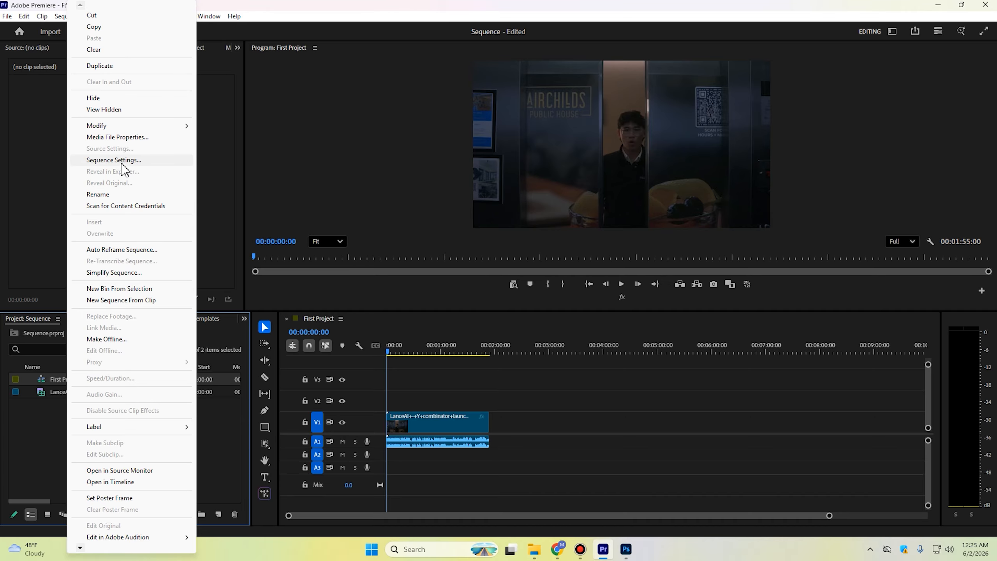
{"action": "left_click", "coordinate": [125, 160]}
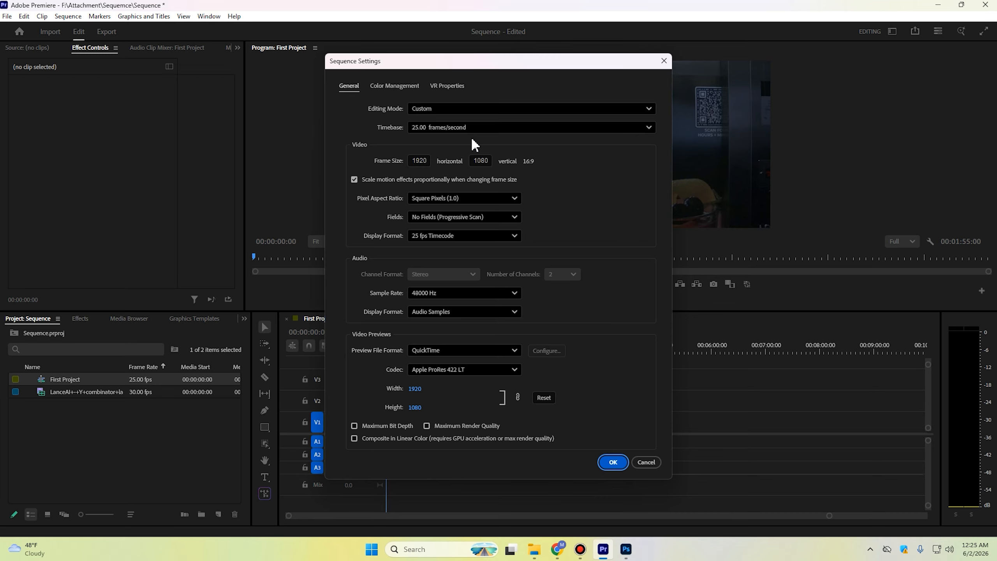
{"action": "left_click", "coordinate": [457, 130]}
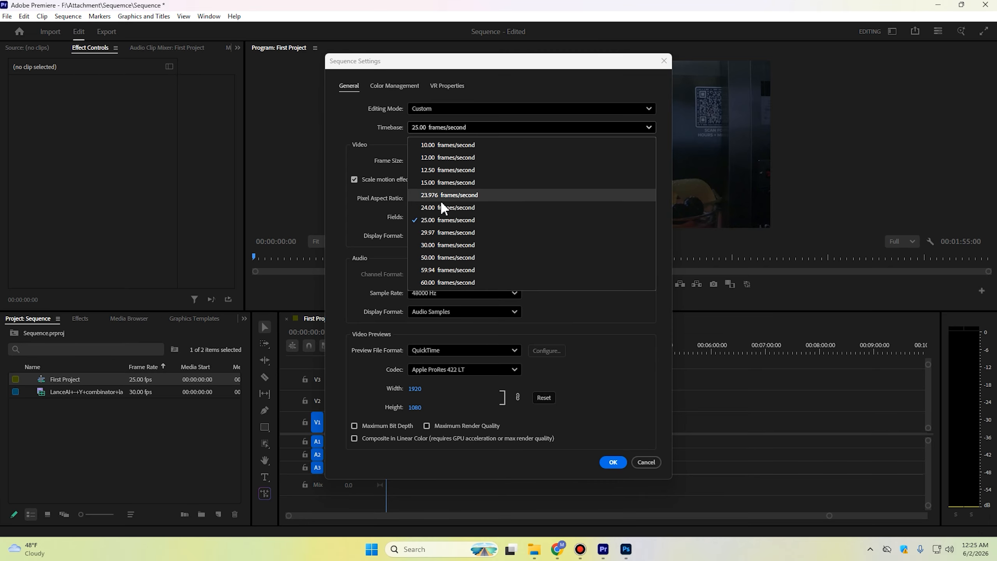
{"action": "left_click", "coordinate": [436, 232]}
Set the sequence's frame size to 1080 horizontal by 1920 vertical and apply the settings, accepting the deletion of all previews
{"action": "double_click", "coordinate": [420, 161]}
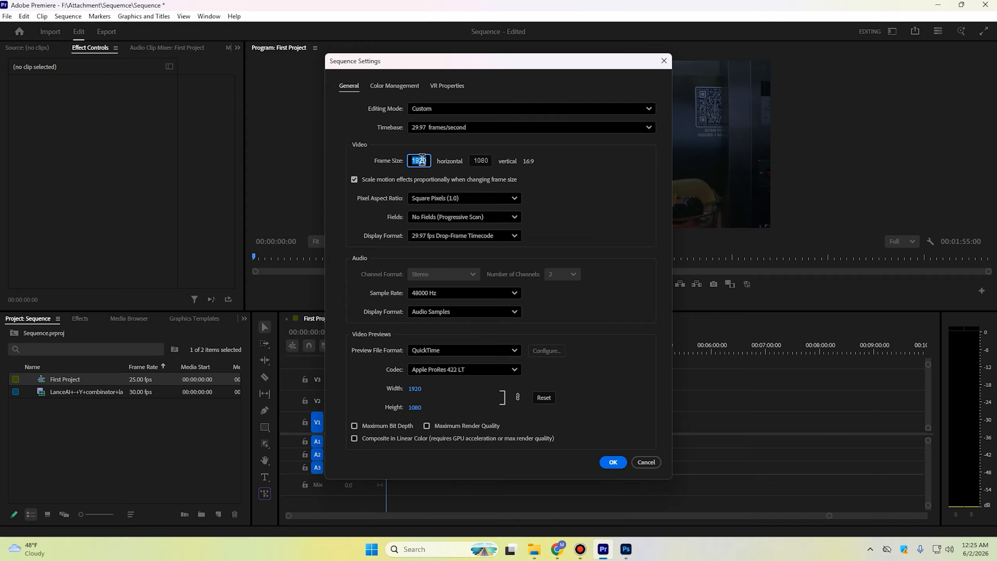
{"action": "type", "text": "1080"}
{"action": "left_click", "coordinate": [482, 160]}
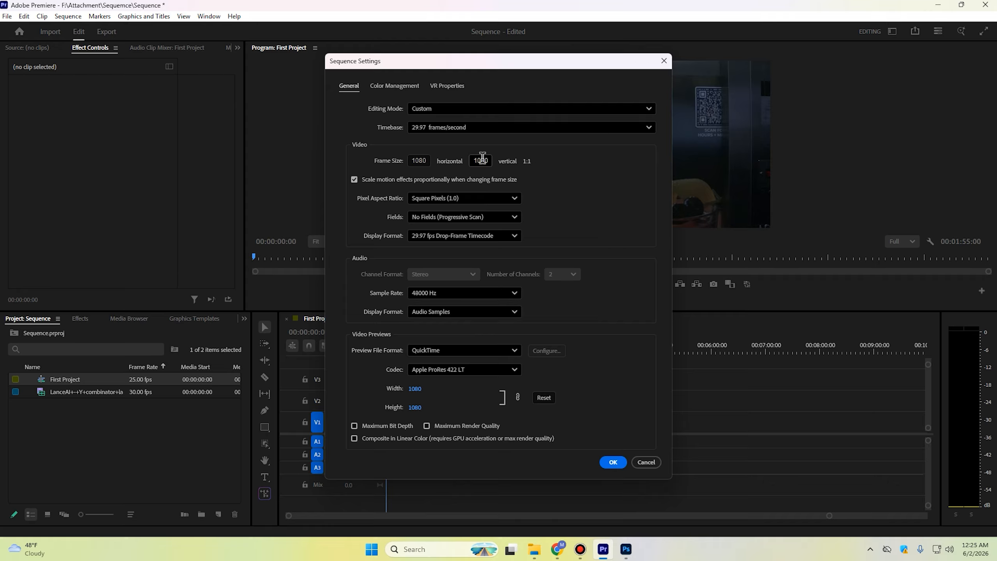
{"action": "double_click", "coordinate": [482, 160]}
{"action": "type", "text": "1920"}
{"action": "left_click", "coordinate": [568, 185]}
{"action": "left_click", "coordinate": [613, 462]}
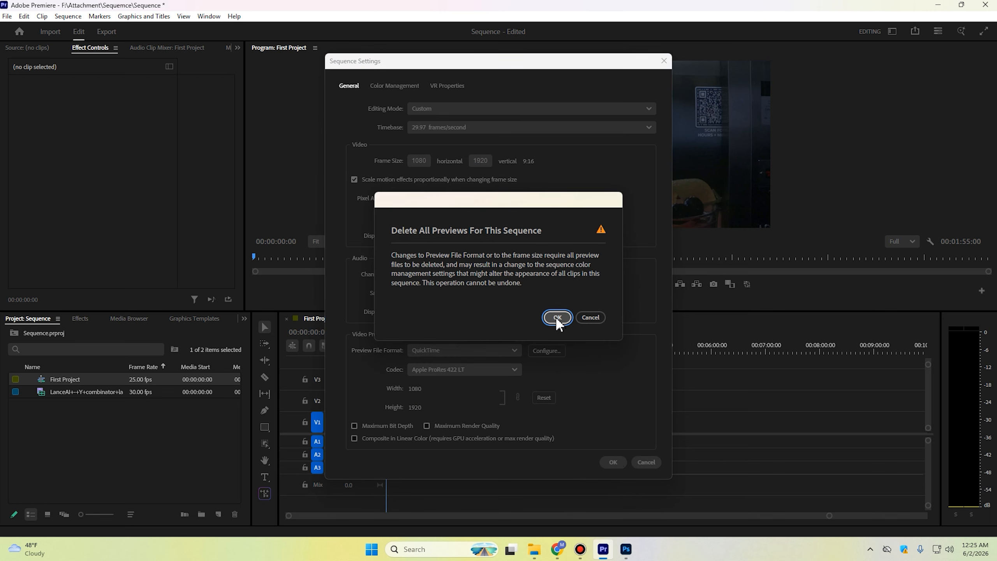
{"action": "left_click", "coordinate": [555, 317]}
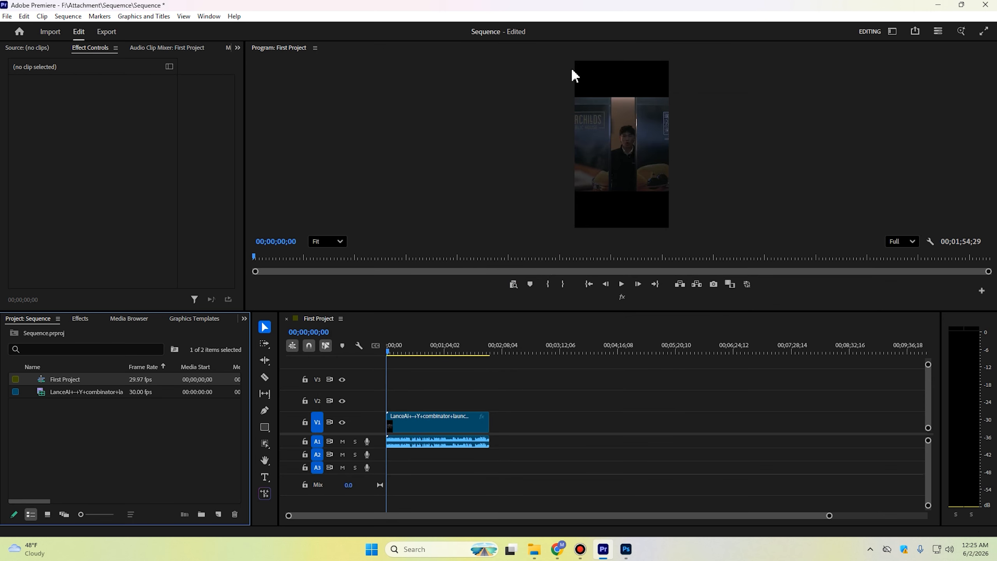